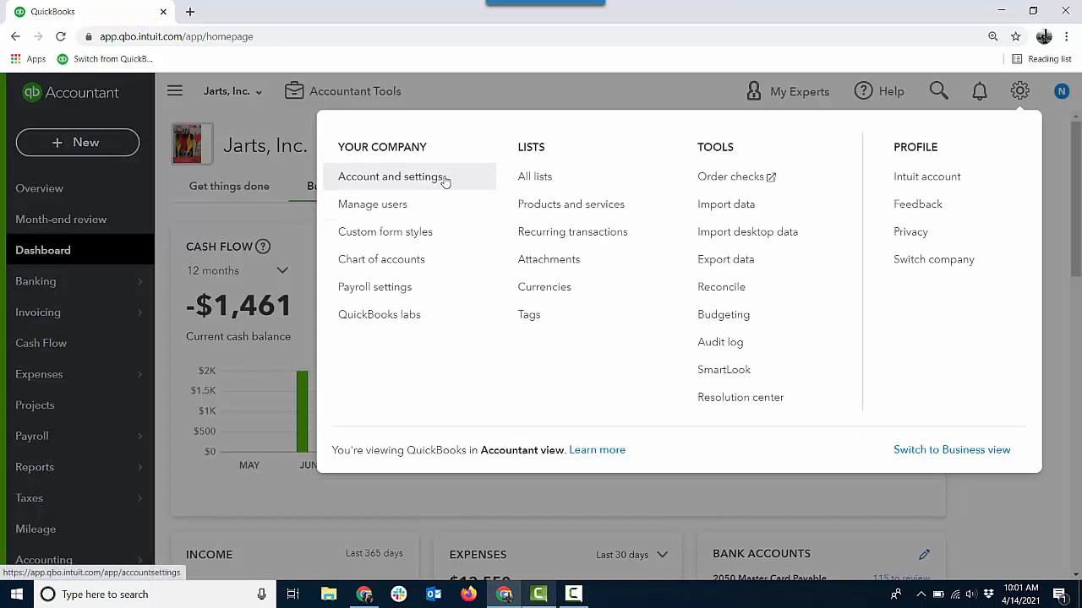
- Open the company's account and settings and examine the bills and expenses settings for billable expenses
left_click(439, 179)
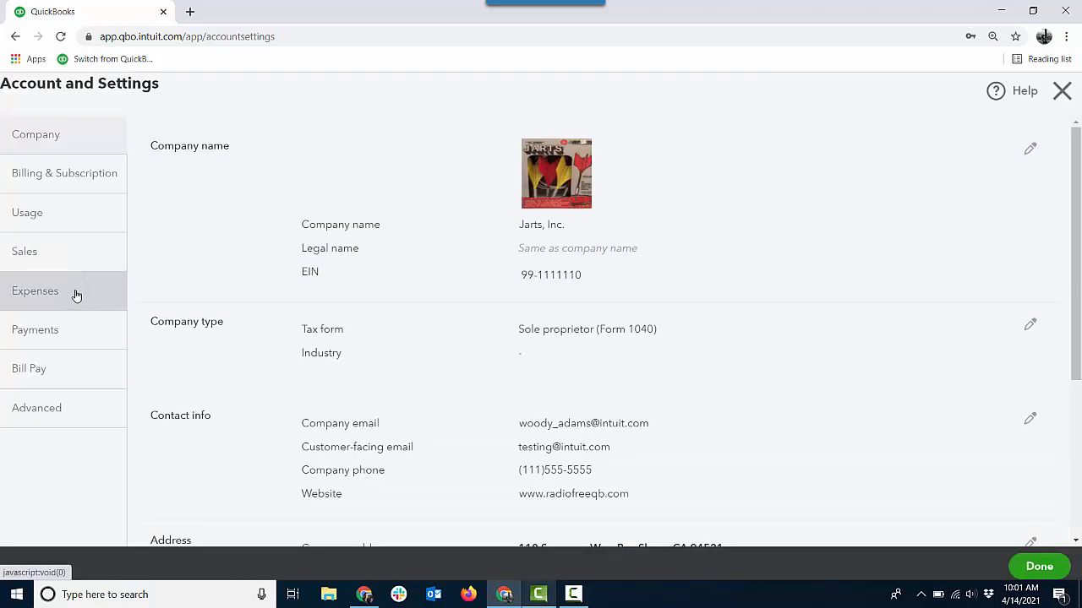
left_click(77, 292)
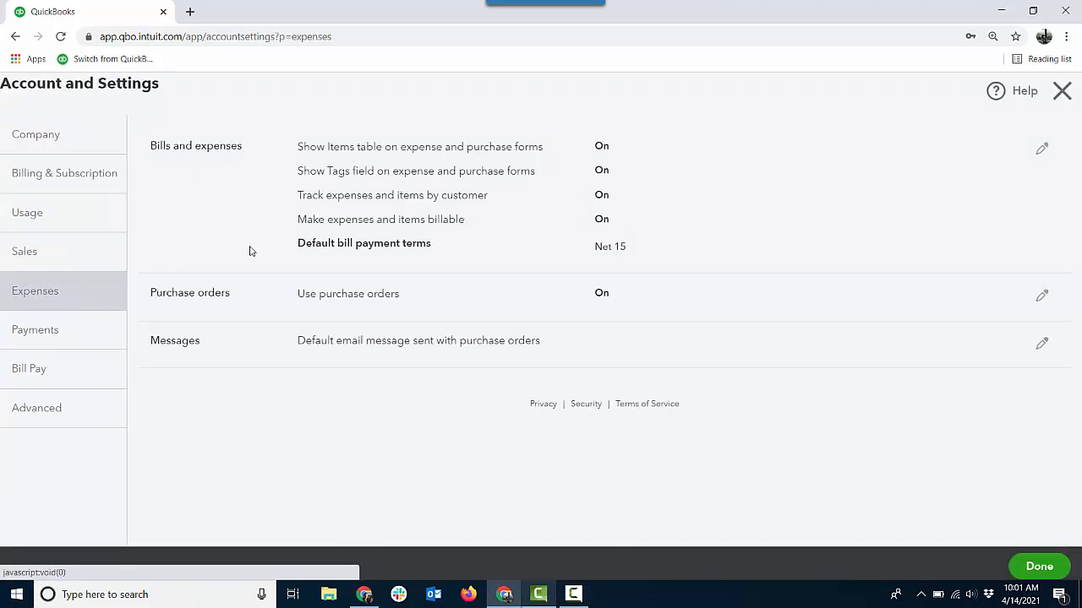
left_click(769, 212)
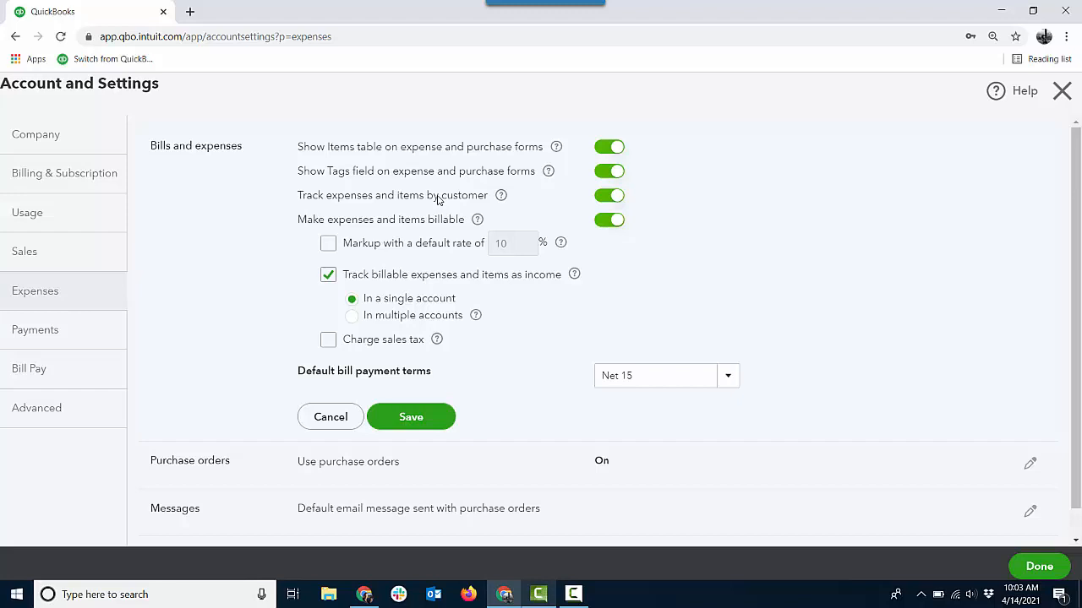
- Examine the Advanced settings for projects and time tracking, cancel the time tracking edit and close account settings
left_click(102, 409)
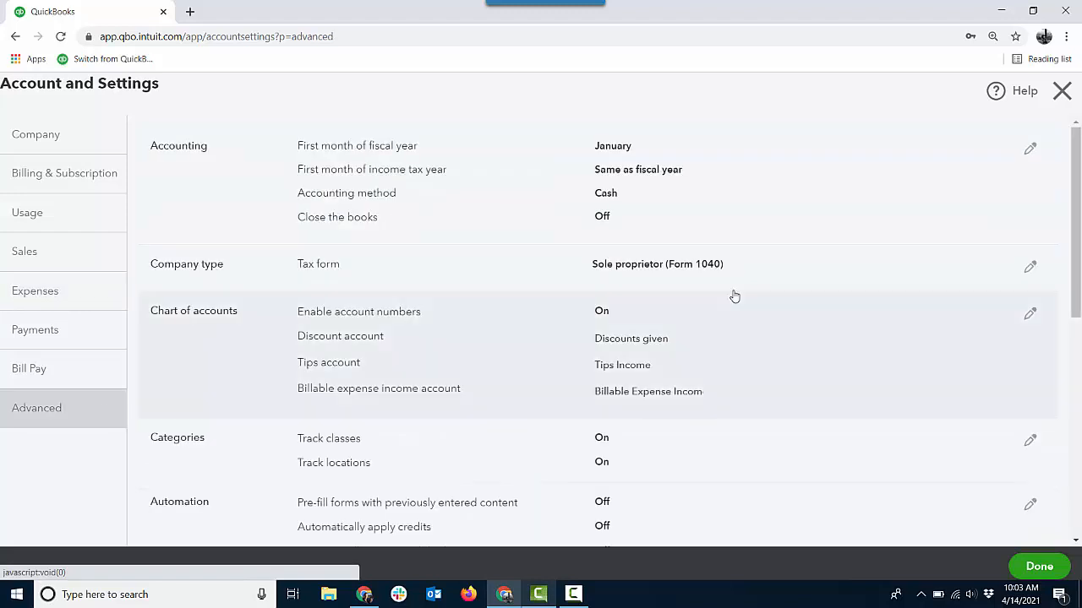
scroll(929, 321, "down", 3)
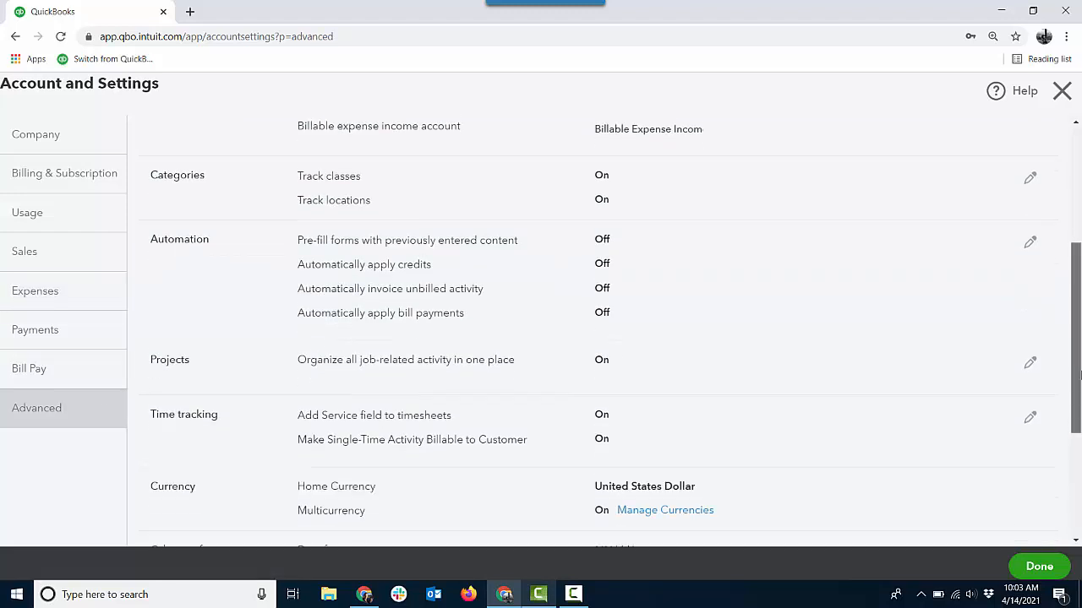
left_click(716, 365)
left_click(343, 399)
left_click(695, 431)
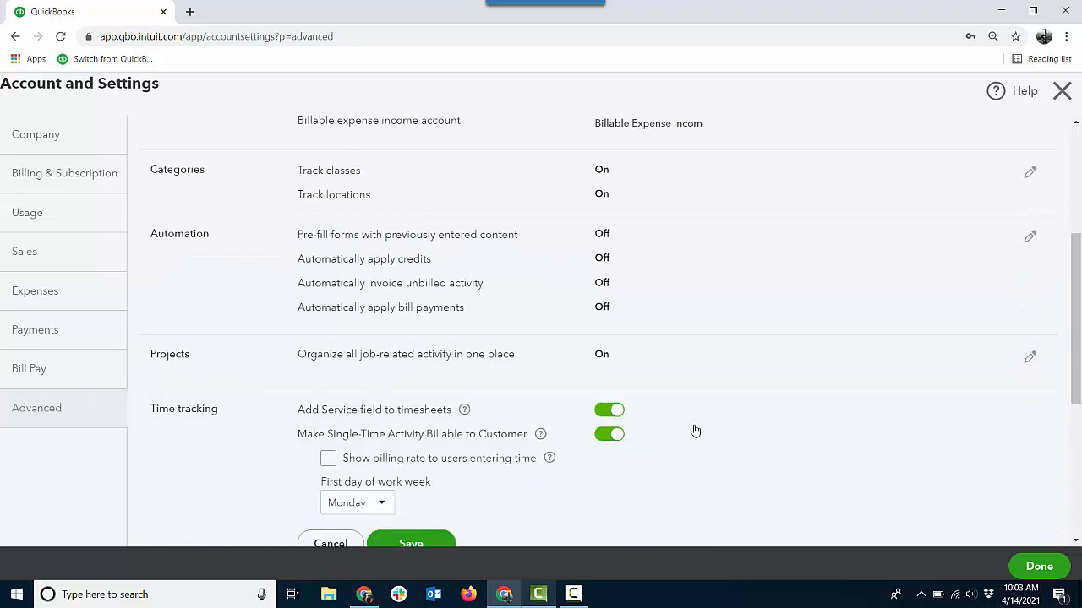
scroll(563, 391, "down", 2)
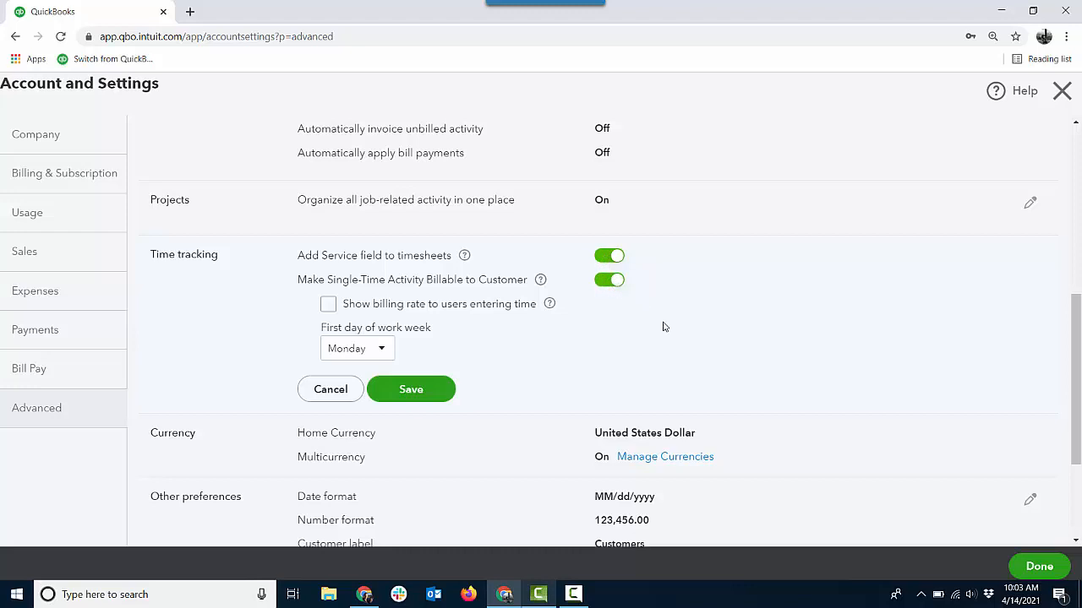
left_click(330, 389)
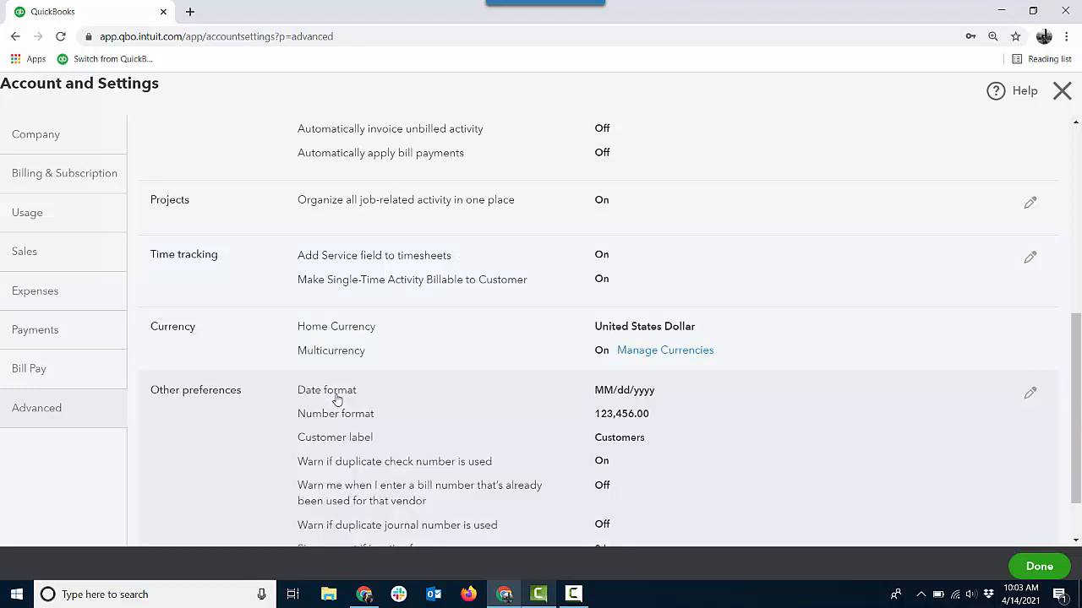
left_click(1029, 564)
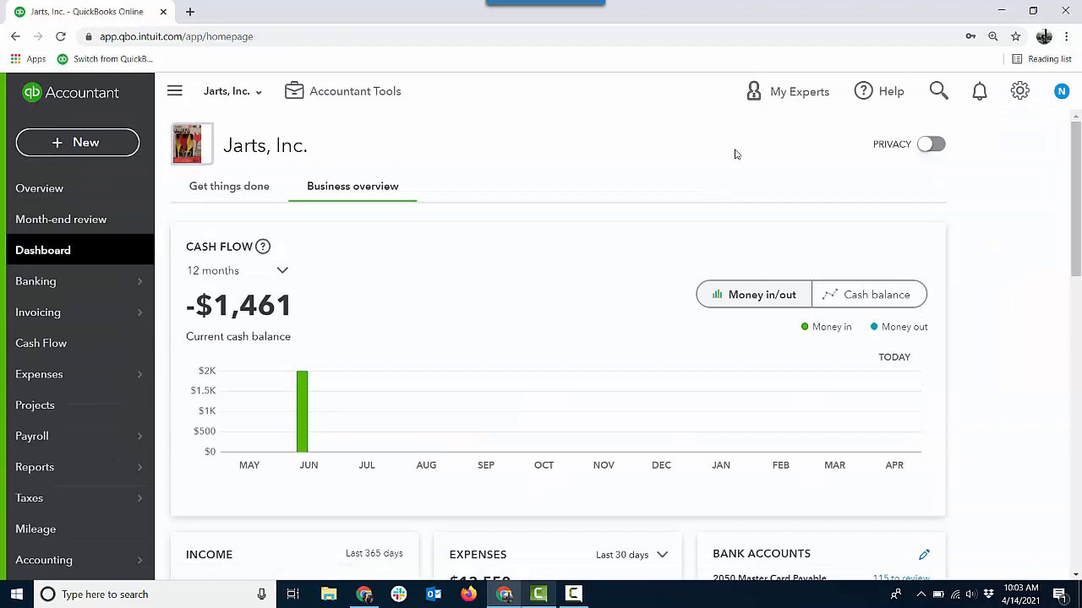
- Open the Projects list and open the New project form, closing it without creating a project
left_click(49, 406)
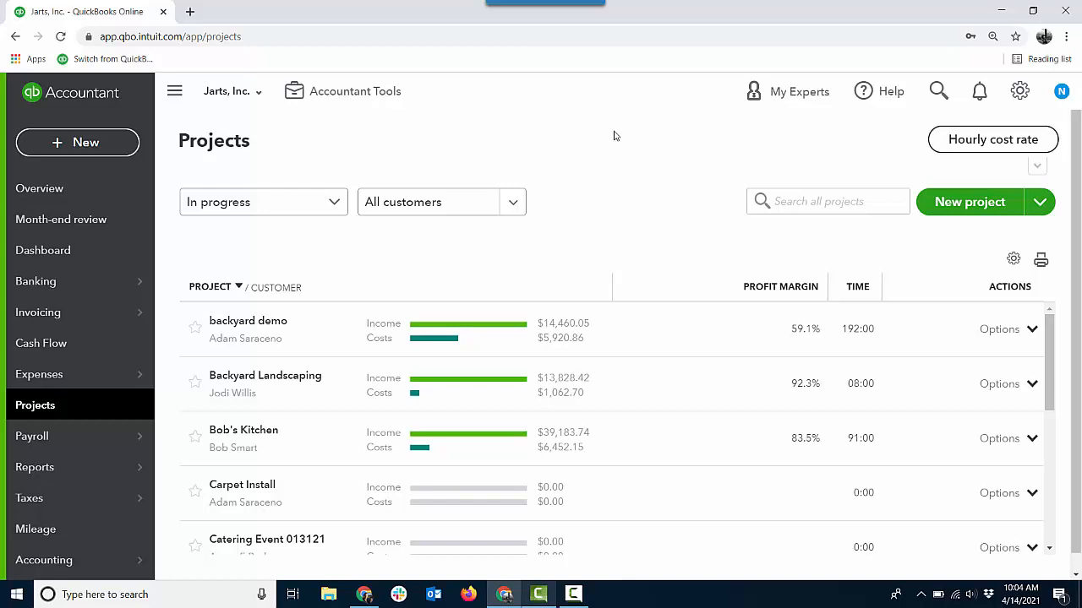
left_click(970, 211)
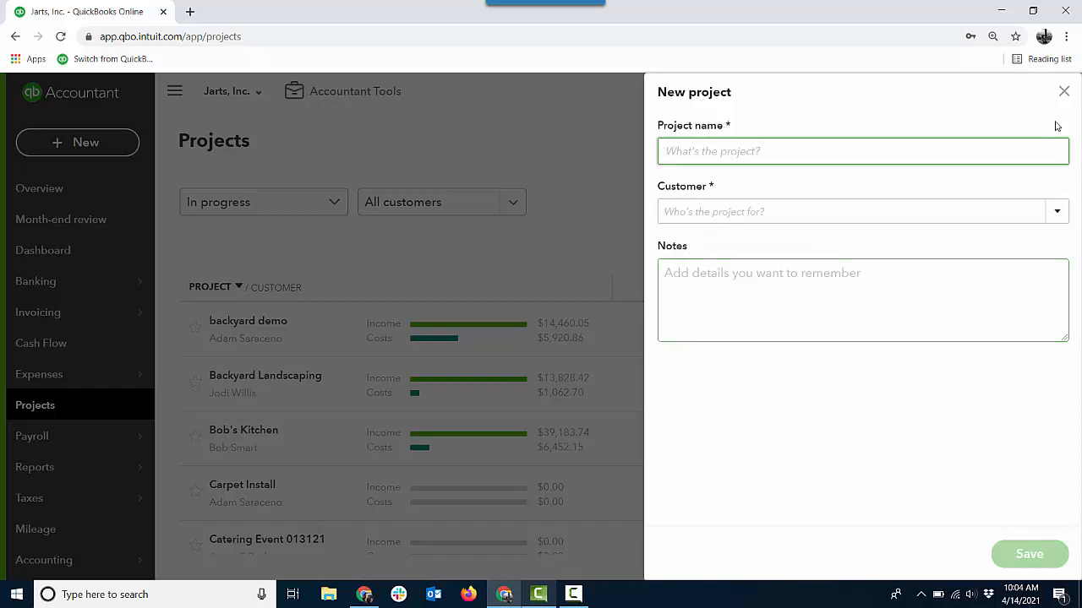
left_click(1062, 93)
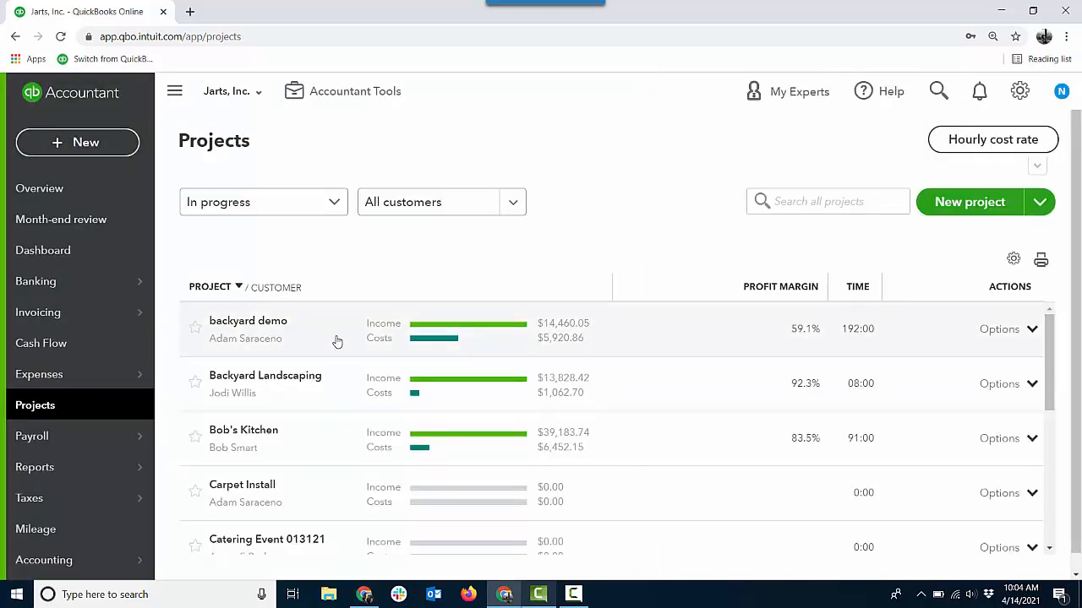
- Open the backyard demo project and view its overview and time activity
left_click(335, 341)
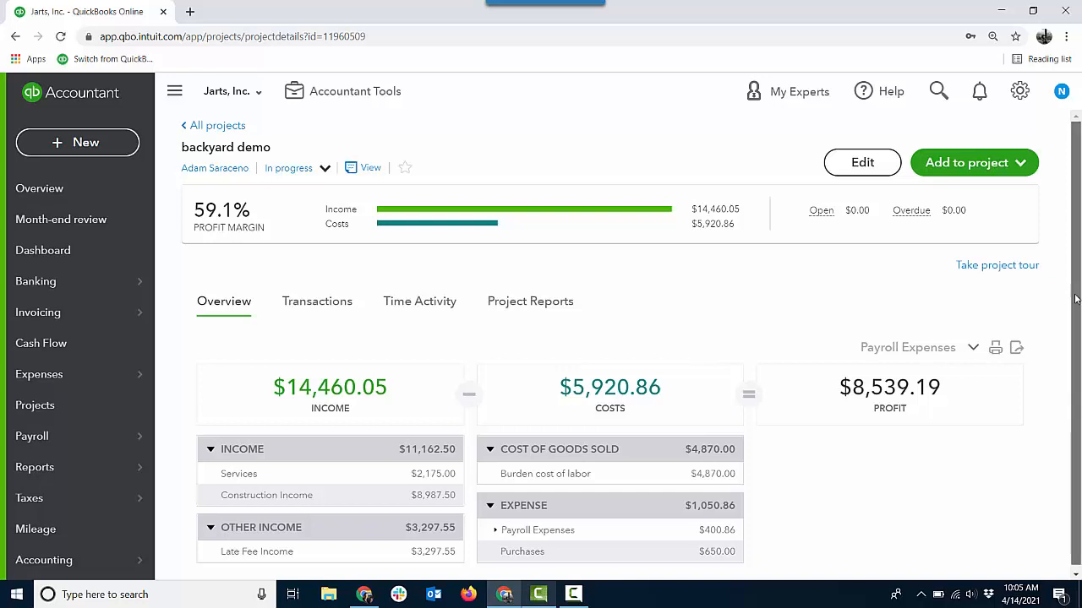
left_click_drag(1077, 299, 1078, 319)
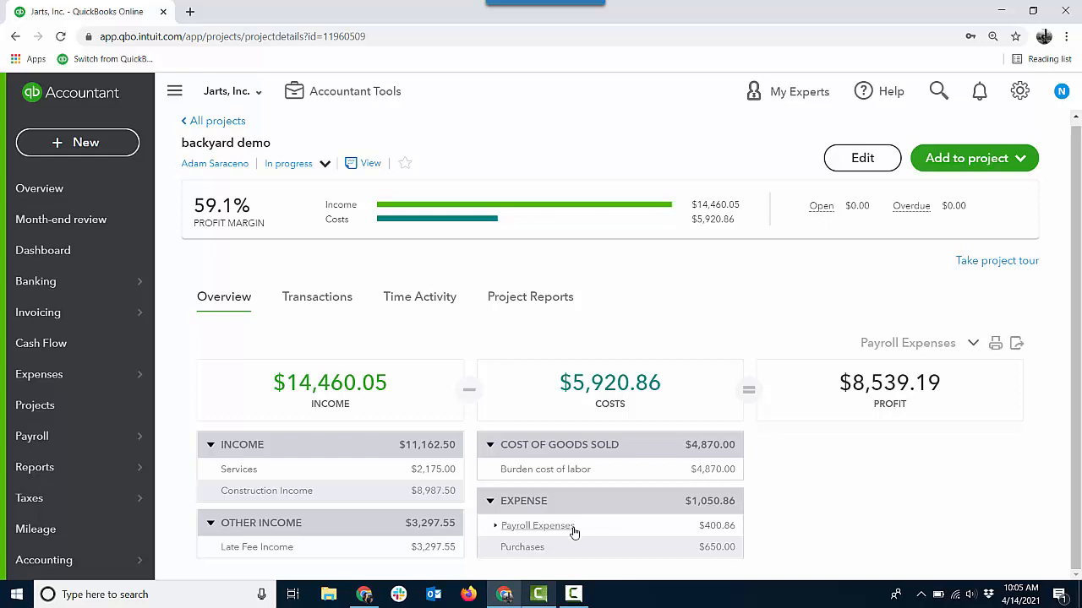
left_click(423, 301)
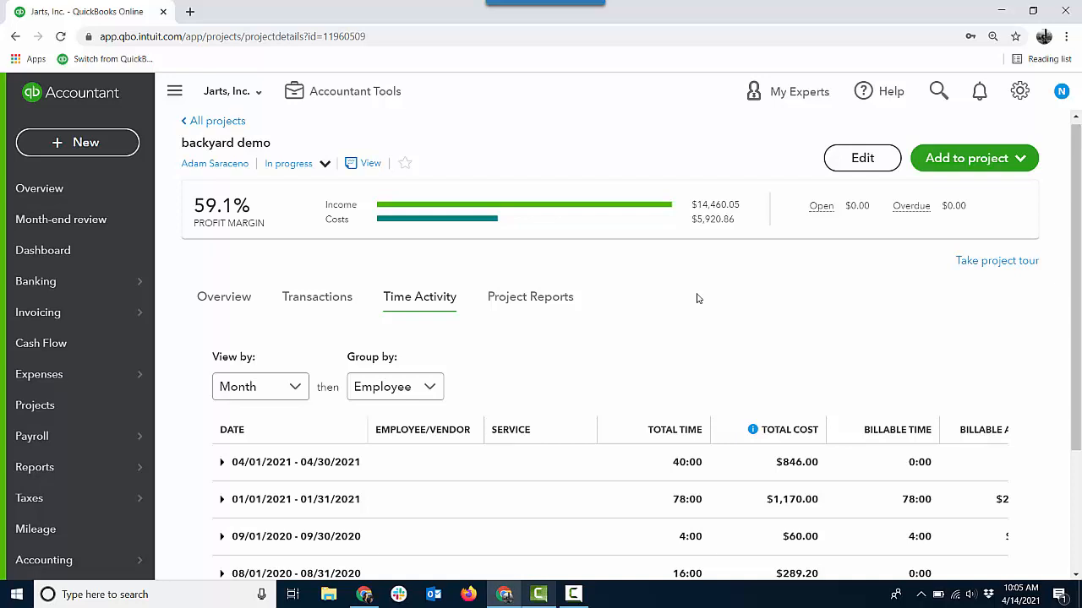
- Browse the project's transactions and the Add to project options, then open its project reports
left_click(336, 302)
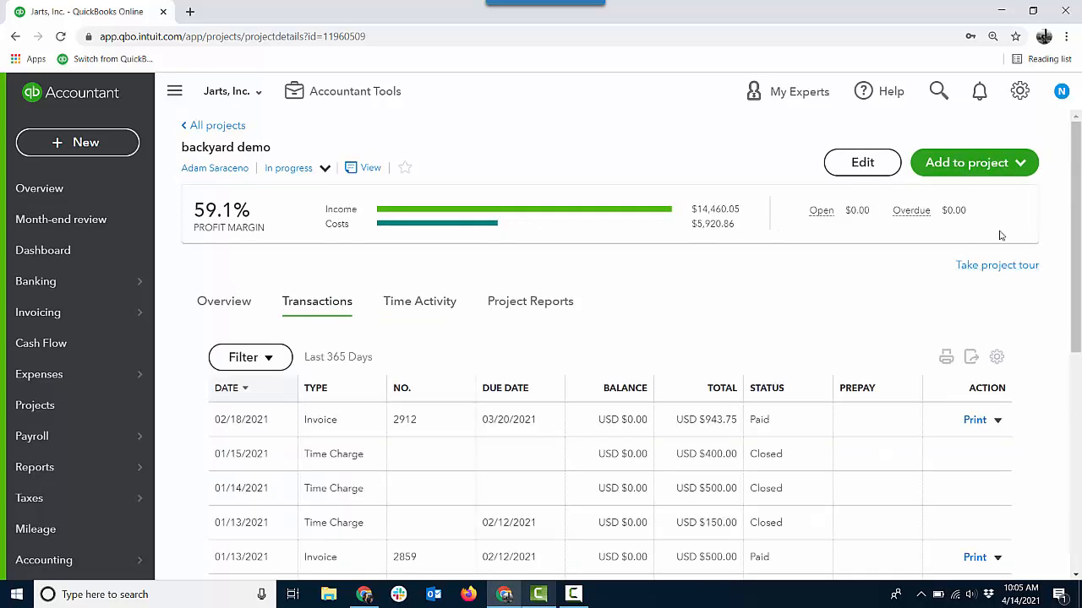
left_click_drag(1073, 246, 1079, 387)
left_click_drag(1079, 414, 1074, 230)
left_click(1021, 156)
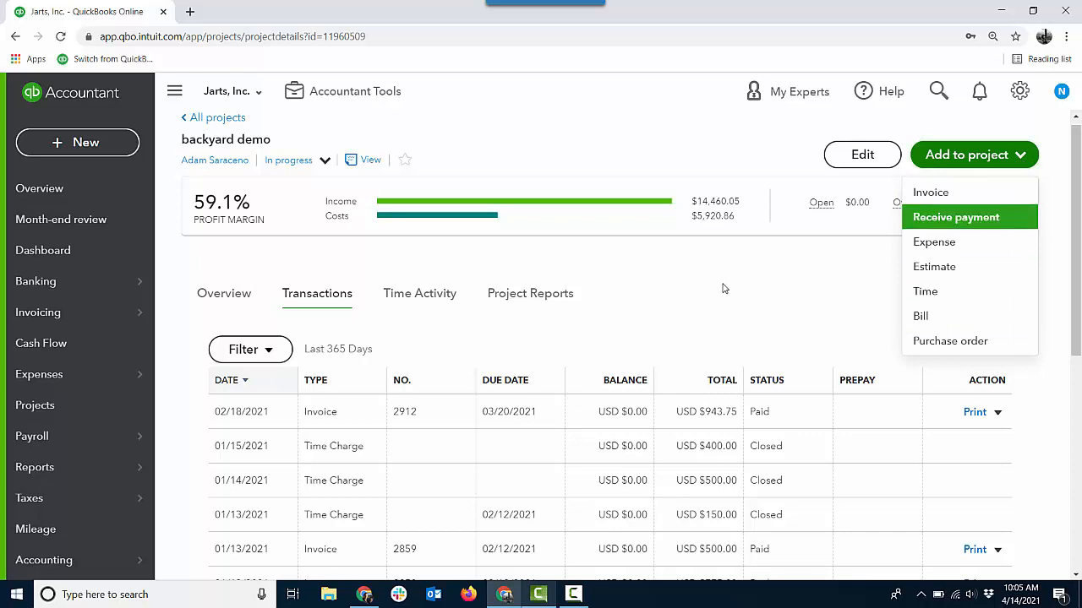
left_click(520, 295)
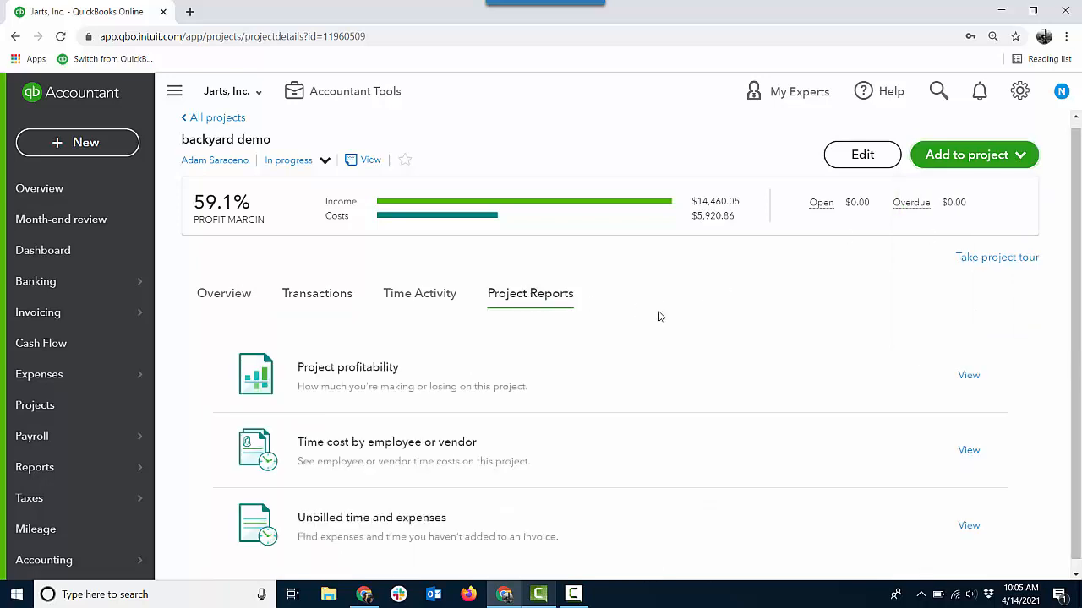
- Open the Project profitability report and return to the project details
left_click(386, 366)
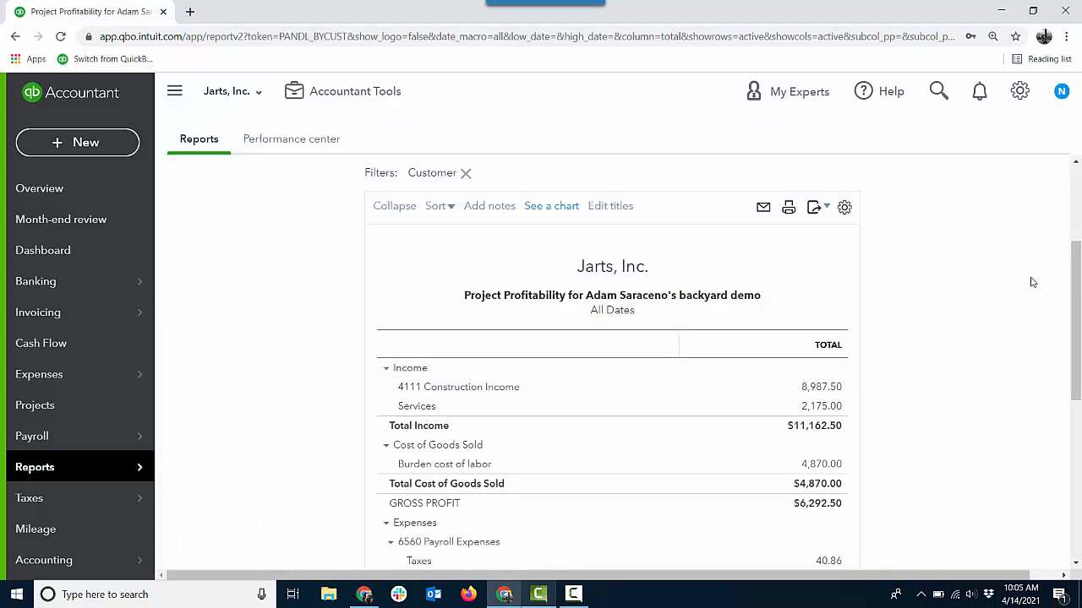
left_click_drag(1075, 275, 1076, 211)
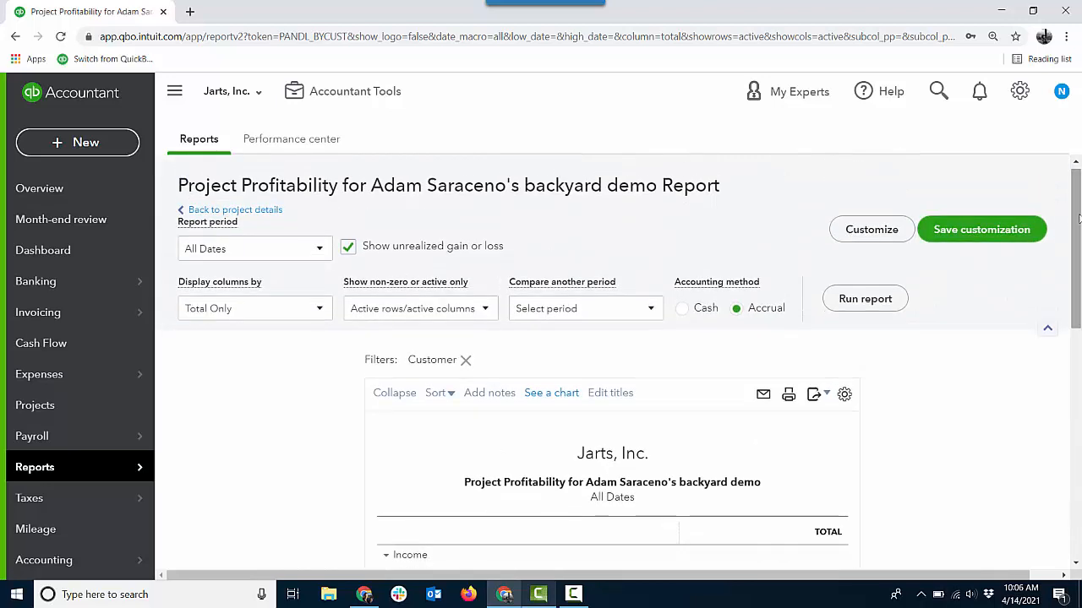
left_click(247, 210)
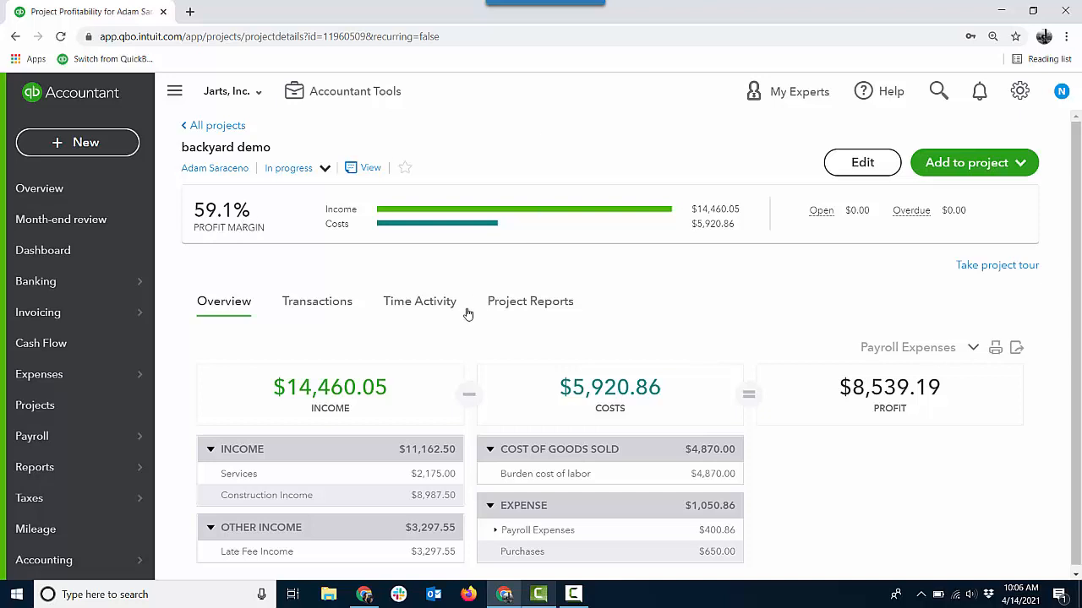
- Open the Time cost by employee or vendor report for the project and scroll through it
left_click(563, 308)
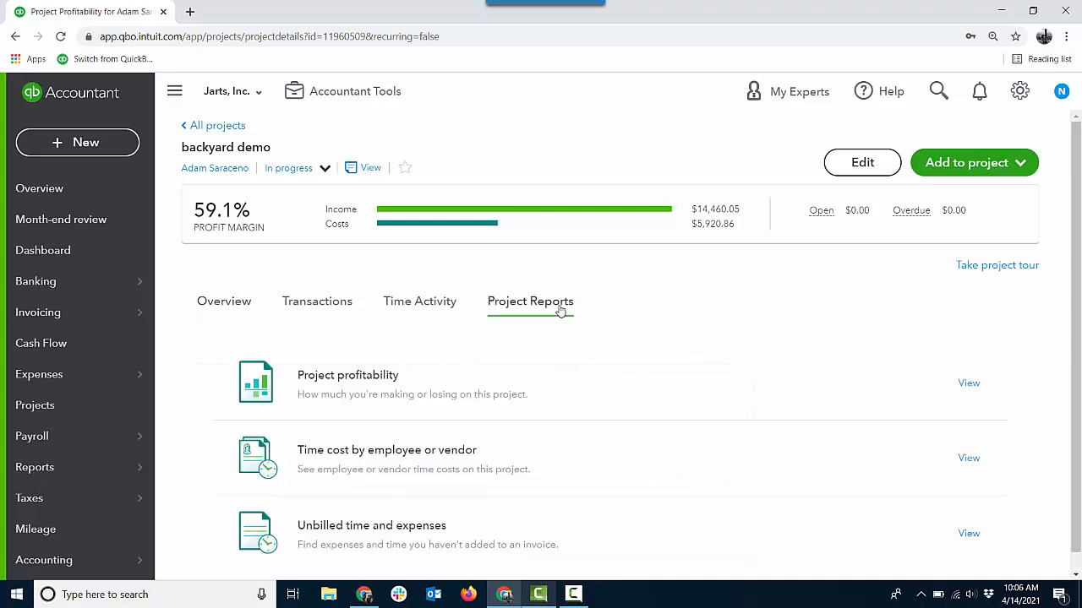
left_click(410, 455)
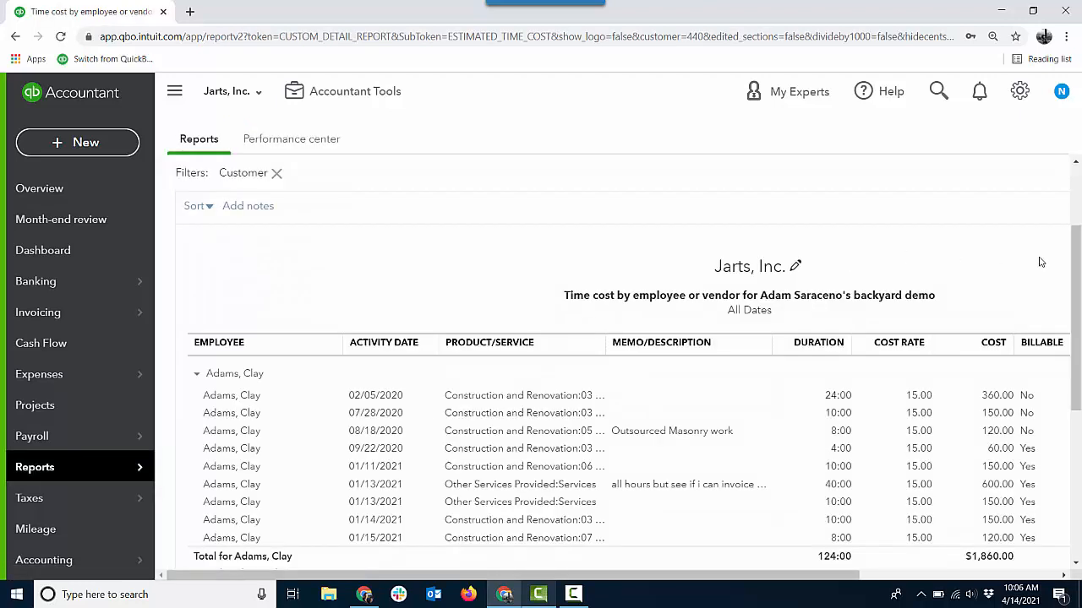
left_click(175, 92)
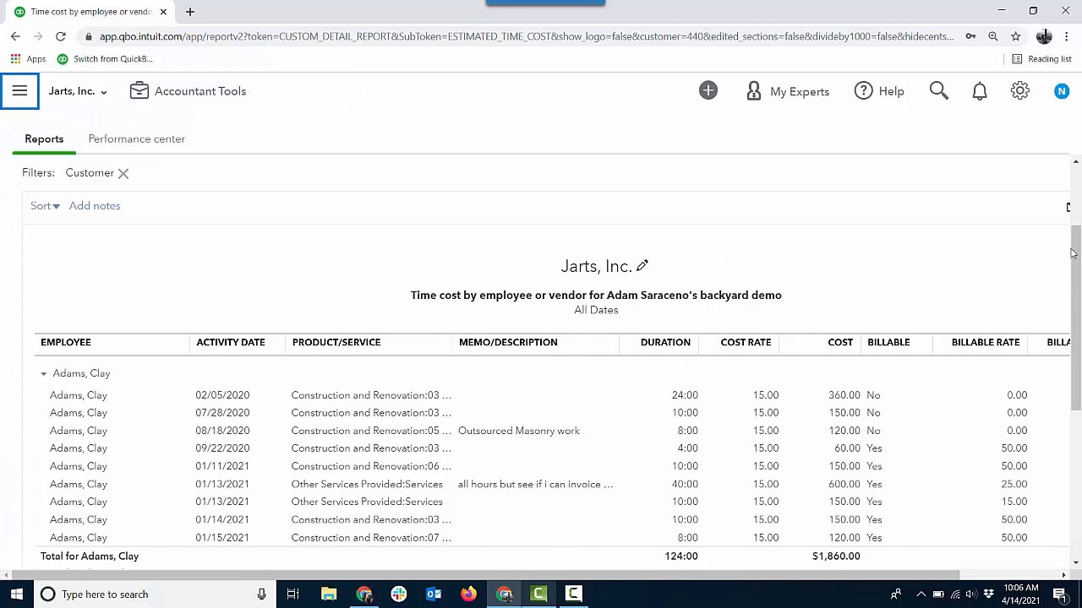
left_click_drag(1071, 254, 1078, 278)
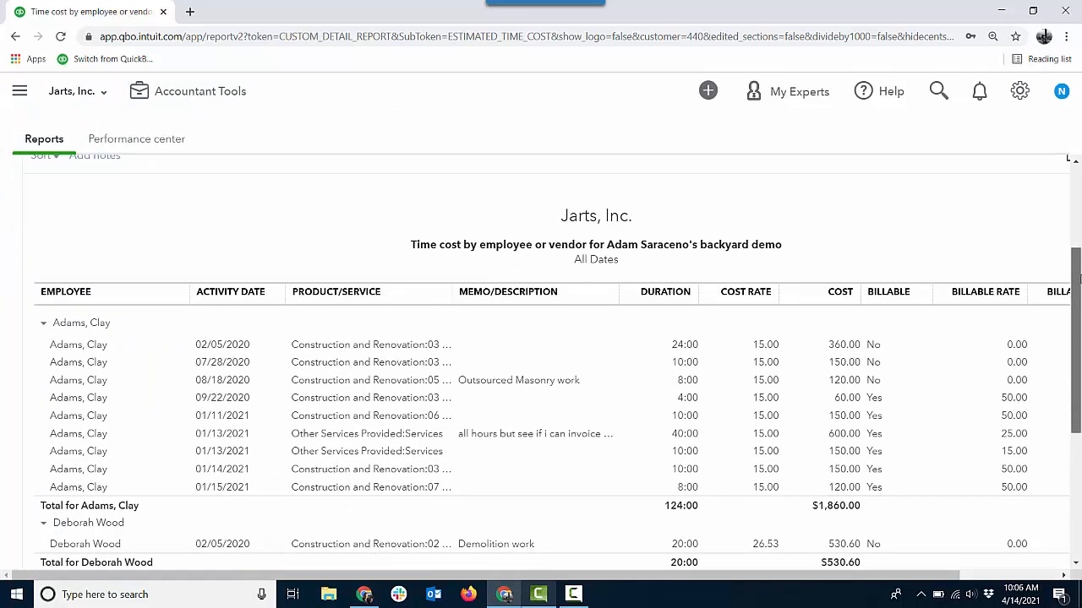
mouse_move(1078, 279)
left_mouse_down()
mouse_move(1079, 304)
mouse_move(1079, 292)
left_mouse_up()
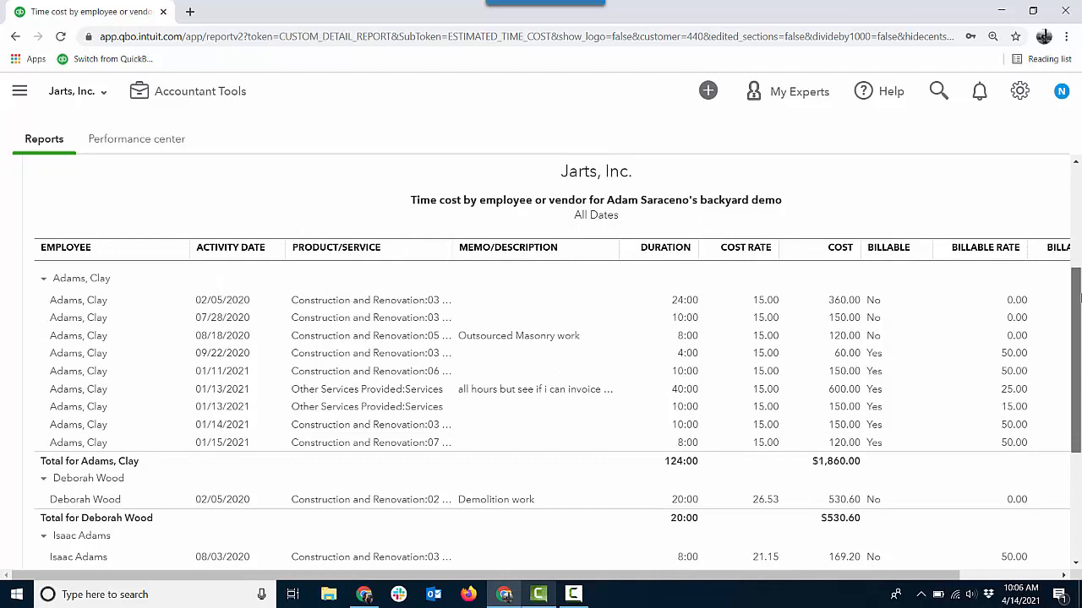
left_click_drag(1079, 295, 1079, 359)
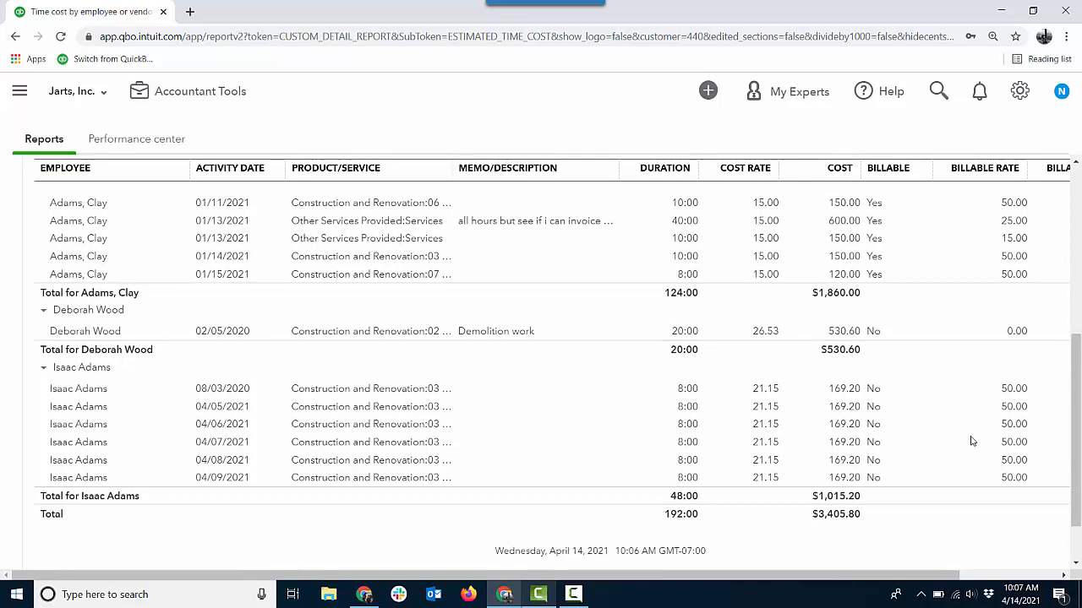
left_click_drag(1077, 355, 1079, 200)
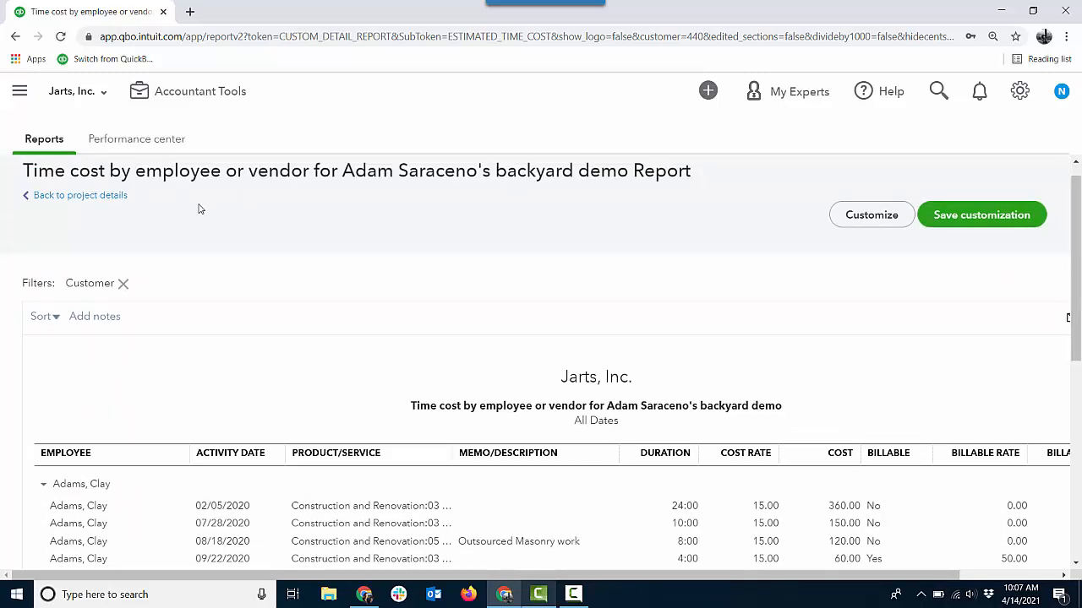
- Return to the projects list and open the hourly cost rates panel
left_click(113, 195)
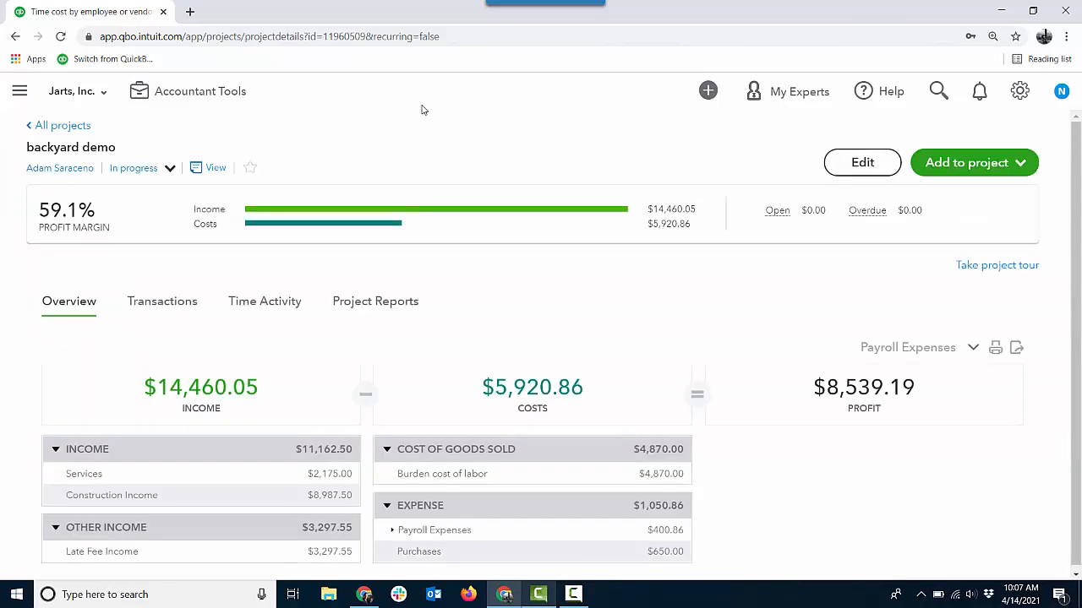
left_click(63, 126)
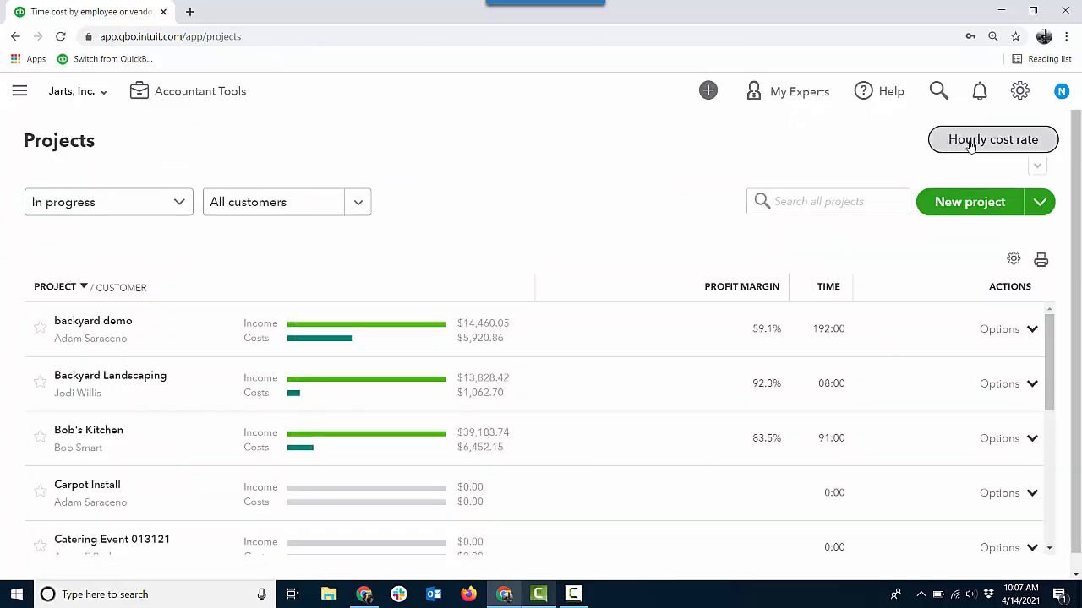
left_click(970, 145)
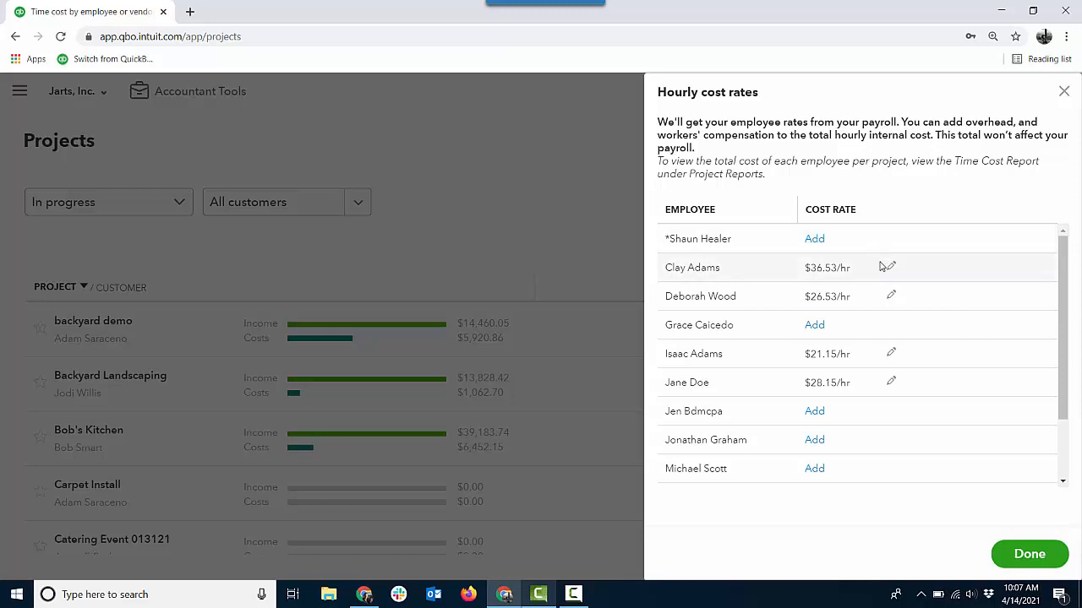
- Open an employee's hourly cost rate calculator, then cancel it and close the hourly cost rates panel
left_click(891, 295)
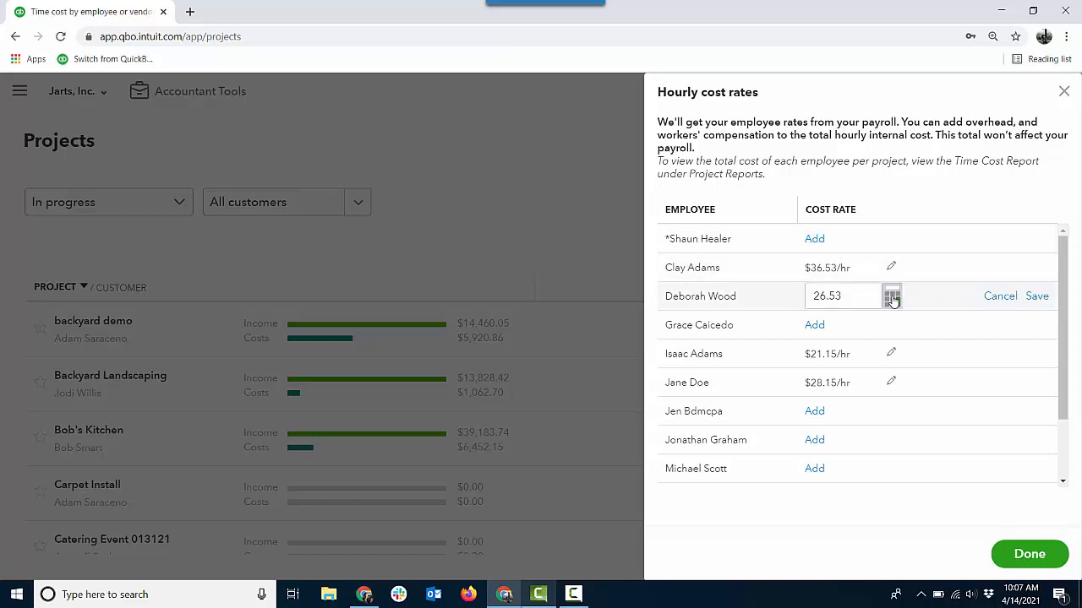
left_click(892, 297)
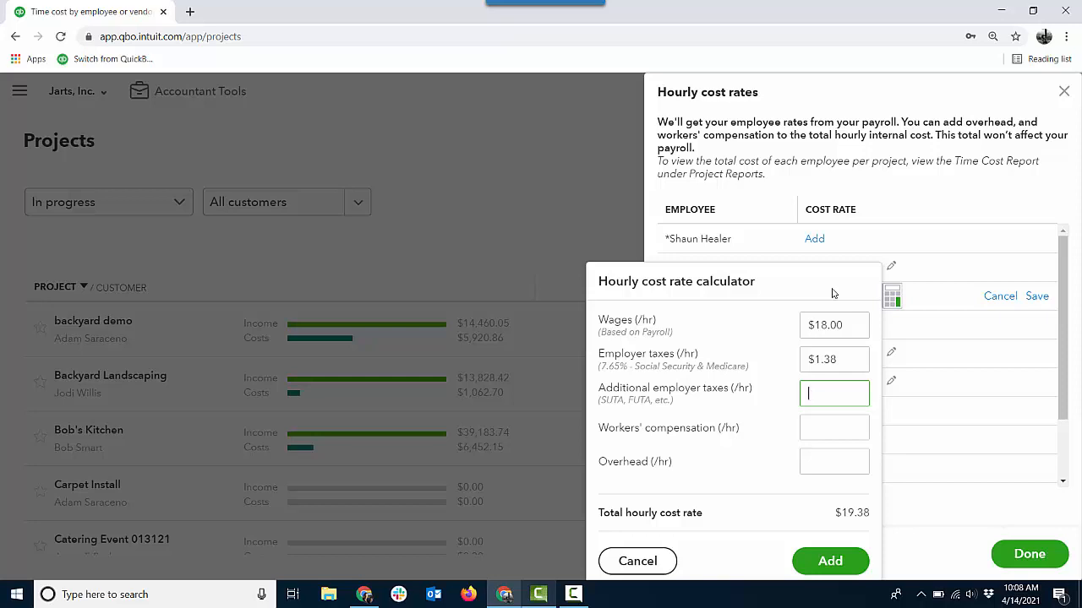
left_click(638, 561)
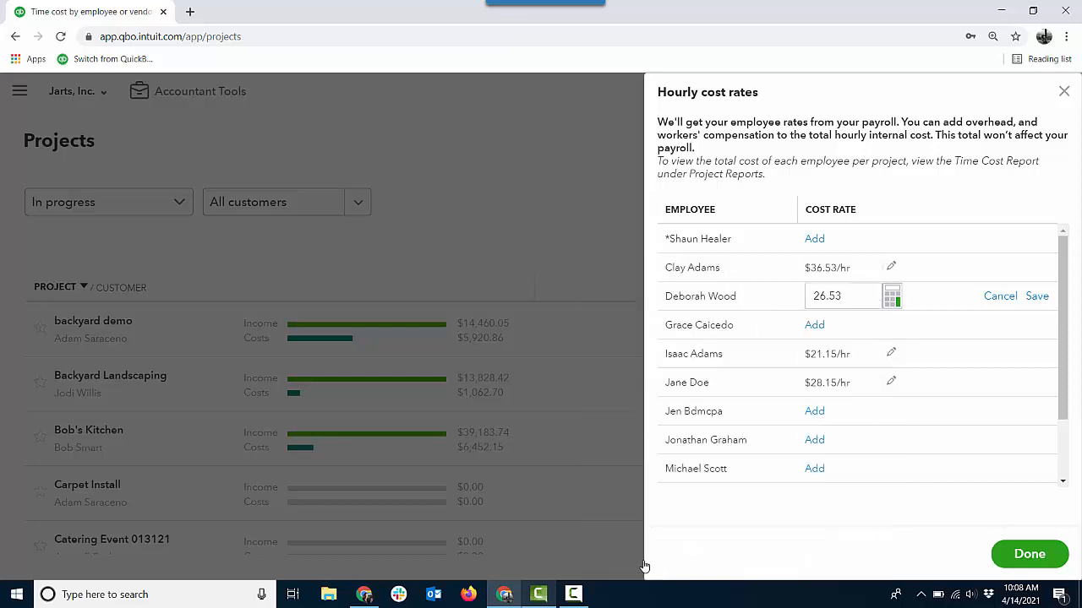
left_click(1064, 93)
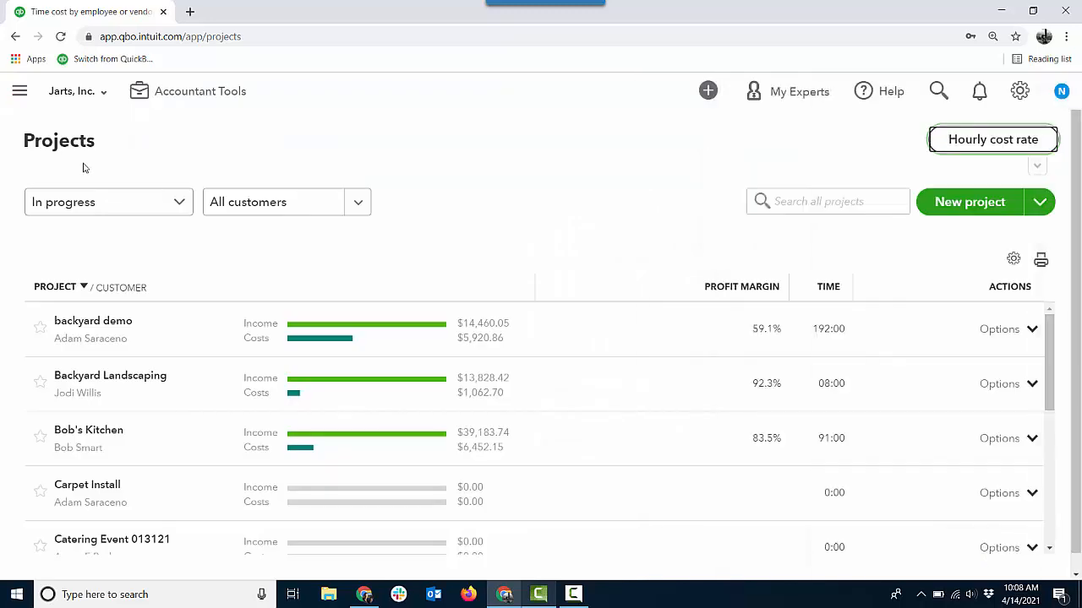
- Open a vendor's profile from the vendors list and inspect its cost rate in the vendor information, then cancel
left_click(20, 93)
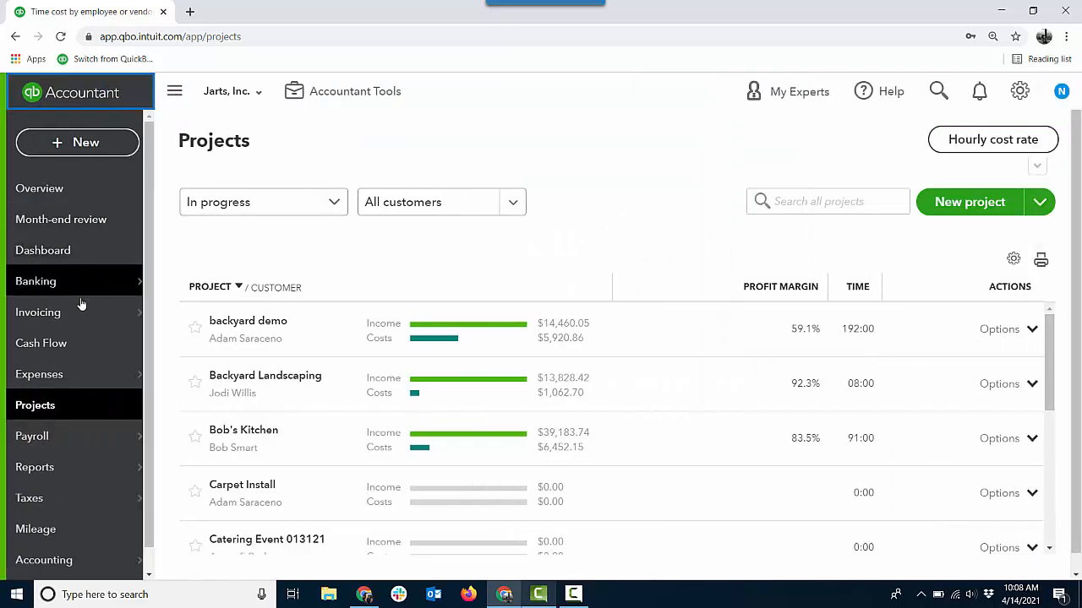
mouse_move(62, 329)
mouse_move(73, 369)
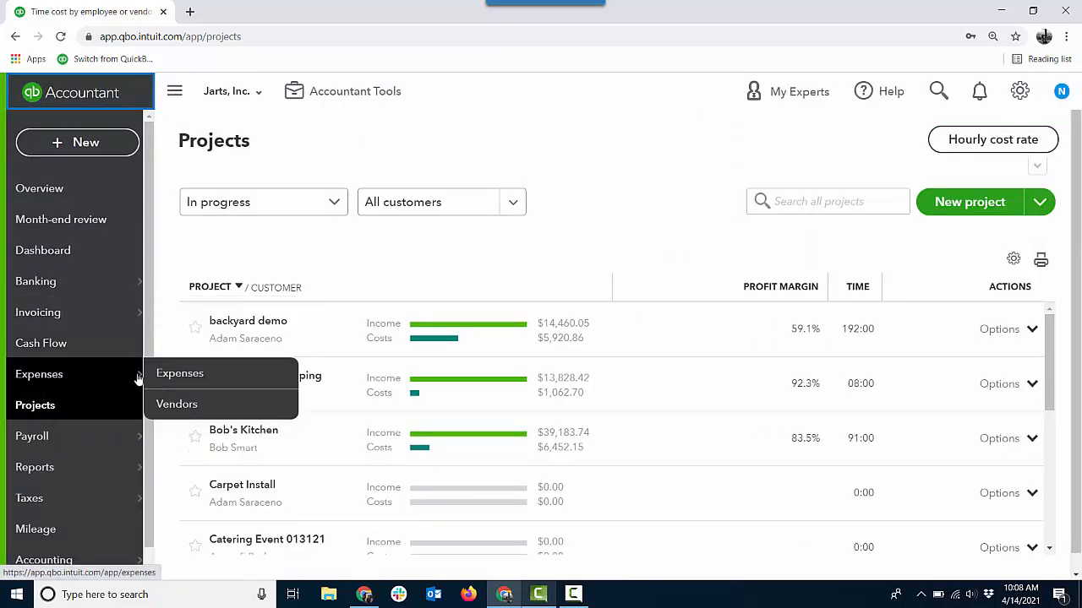
left_click(174, 403)
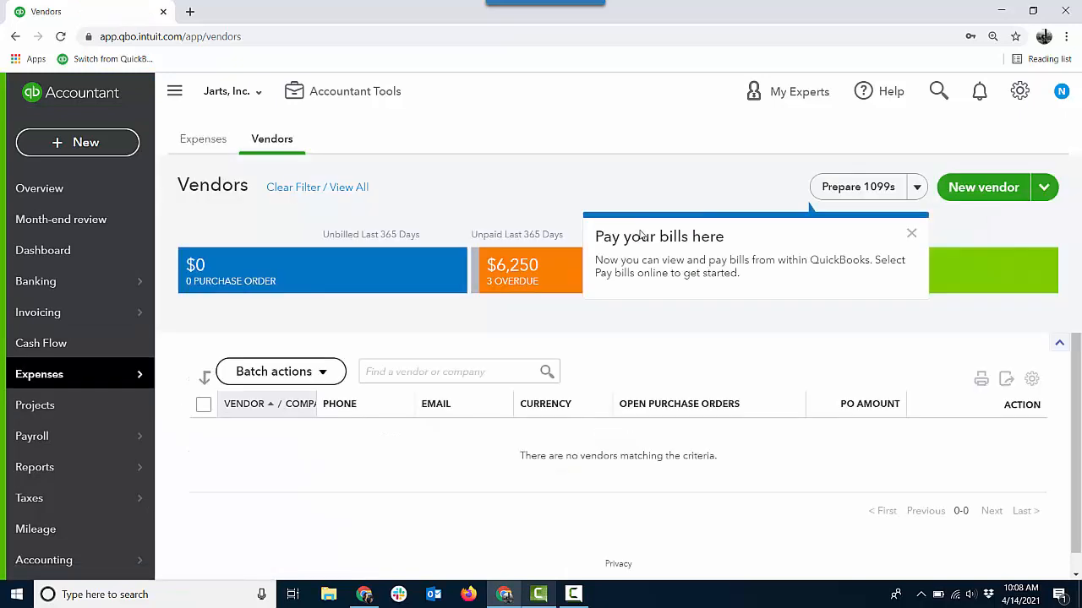
left_click(269, 528)
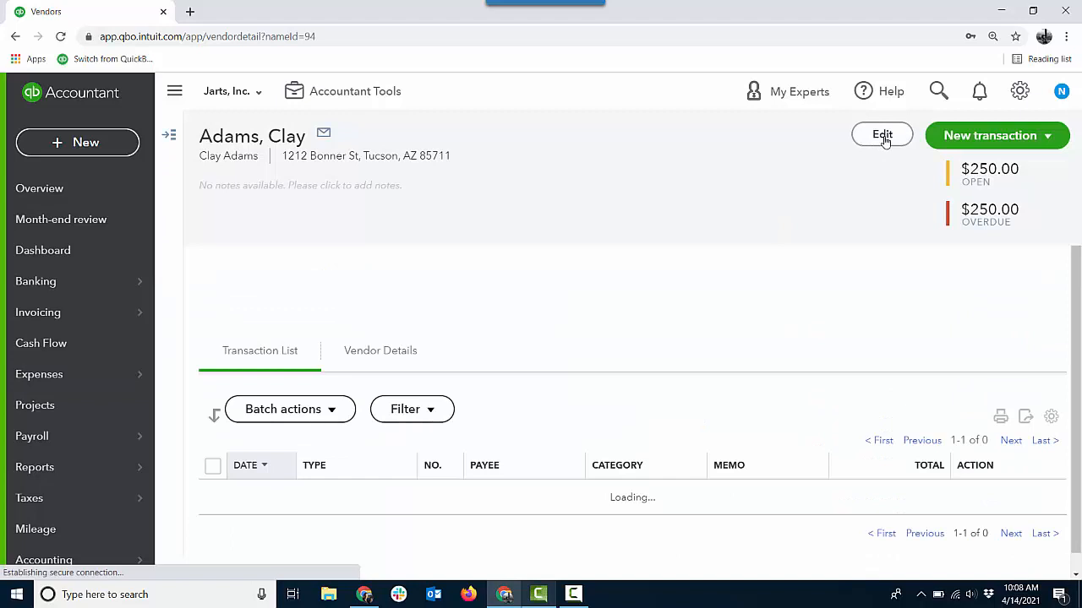
left_click(882, 136)
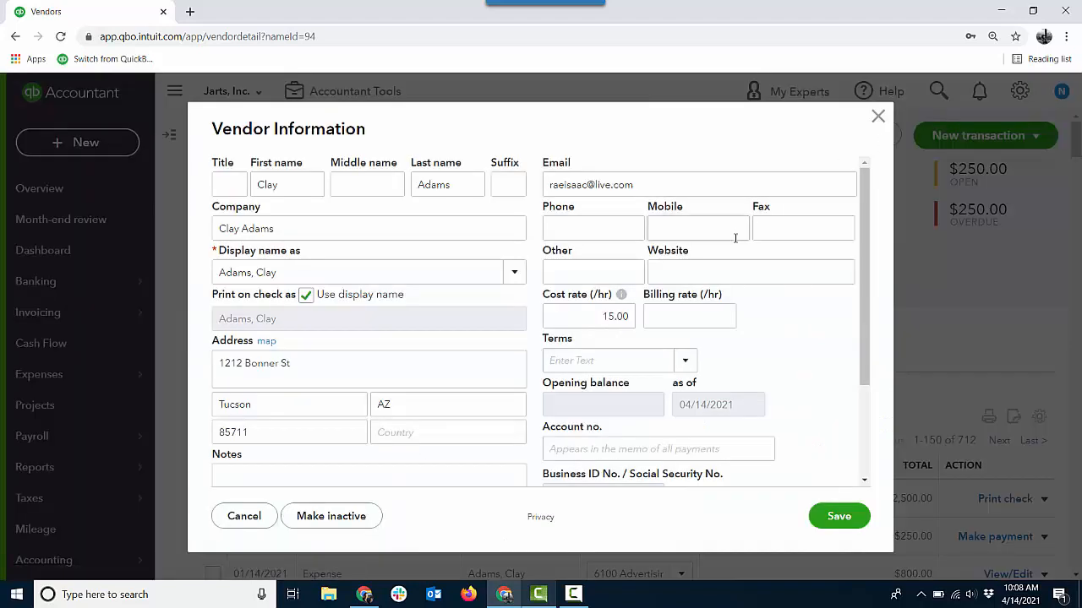
left_click(592, 317)
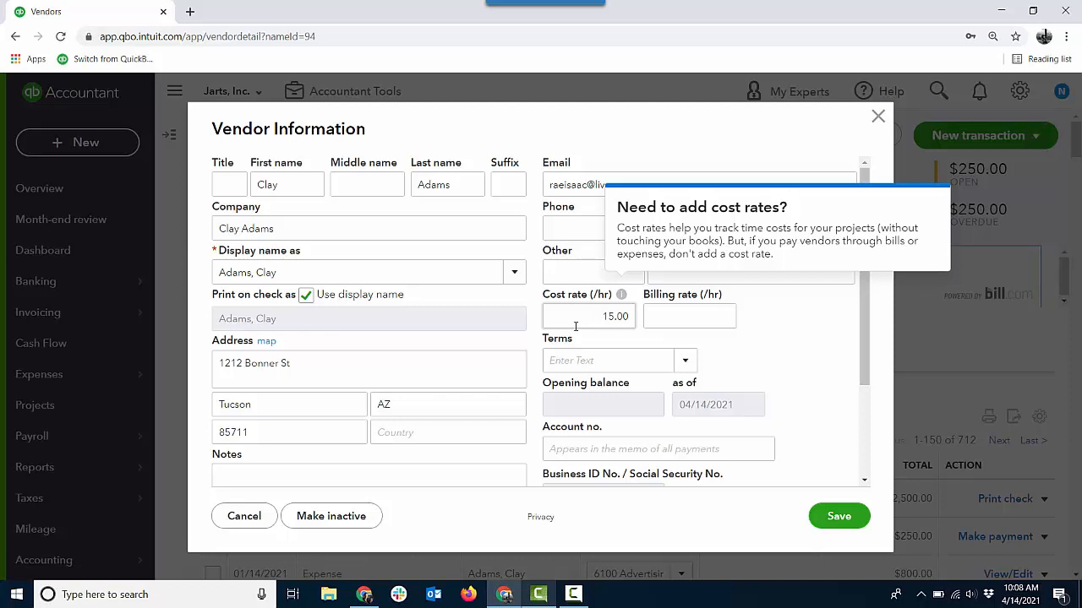
left_click(262, 517)
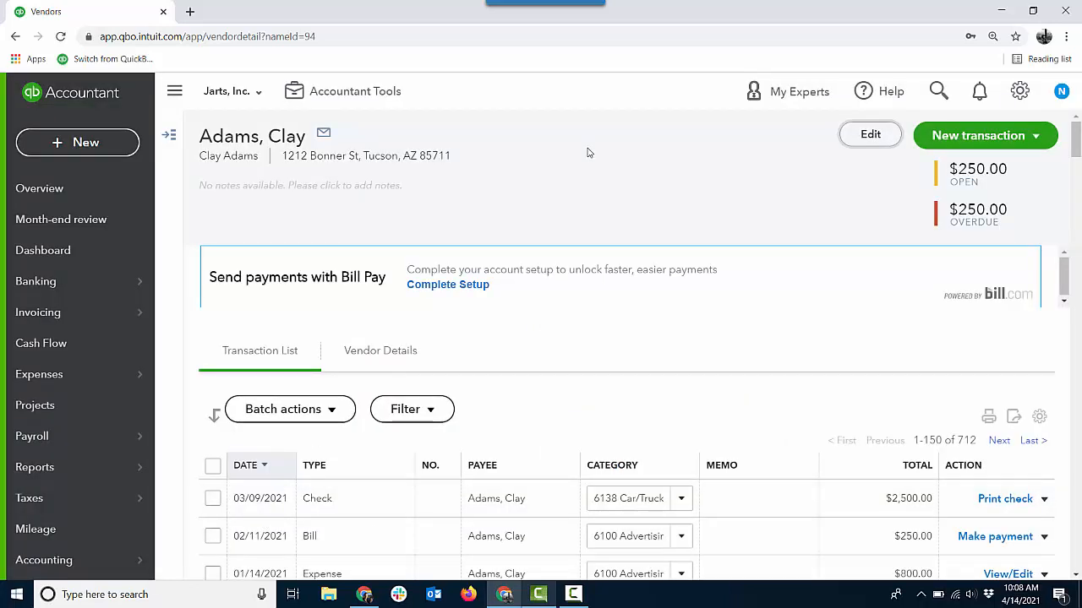
- Return to the projects list and open the backyard demo project's time activity
left_click(78, 403)
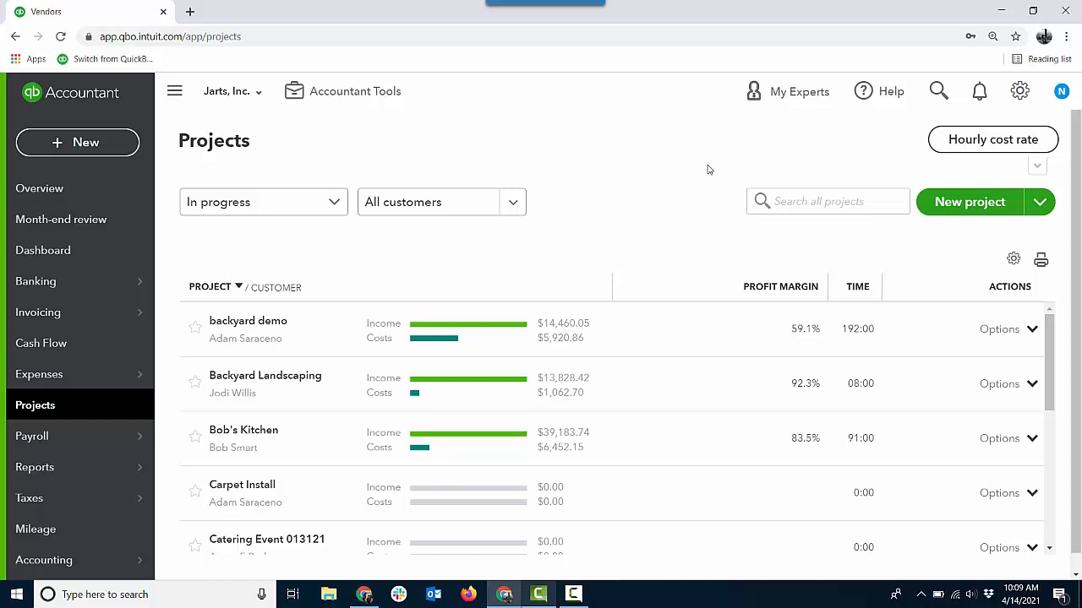
left_click(938, 91)
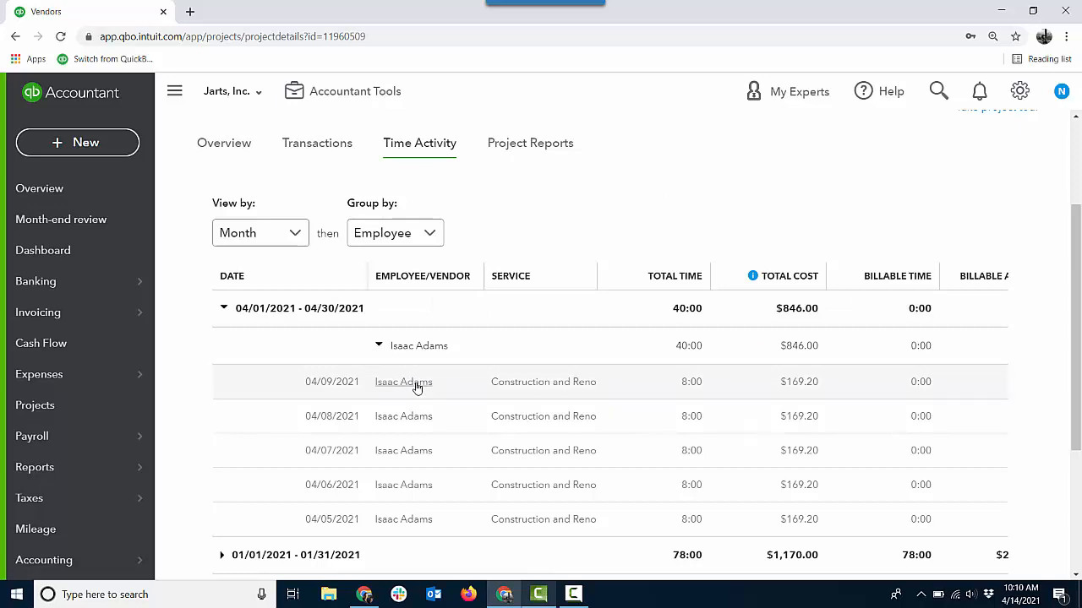
- Open a new weekly timesheet for the employee's week and cancel it without saving
left_click(124, 150)
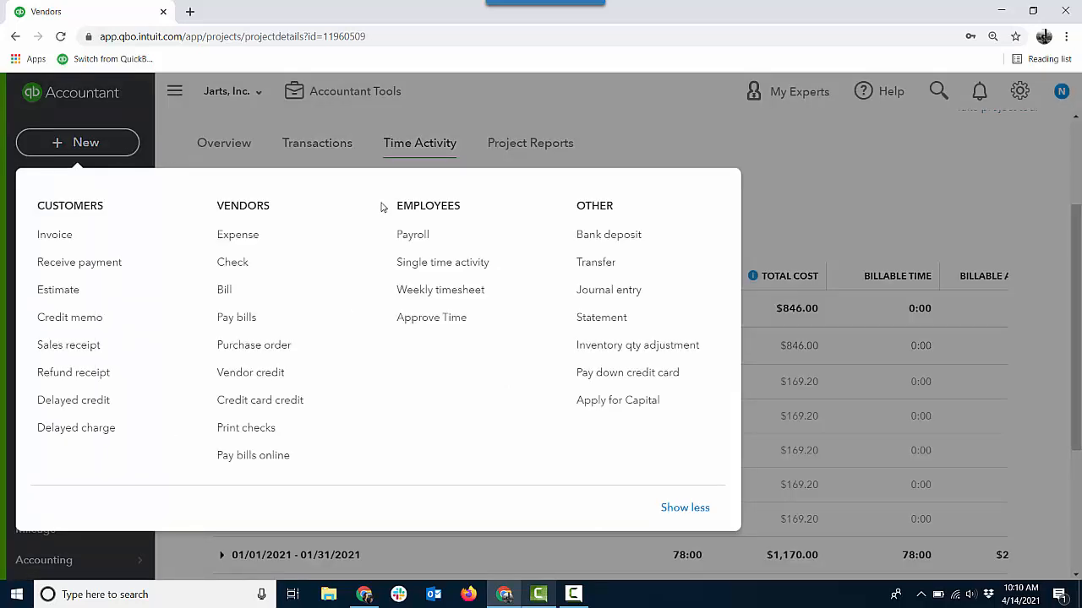
left_click(437, 290)
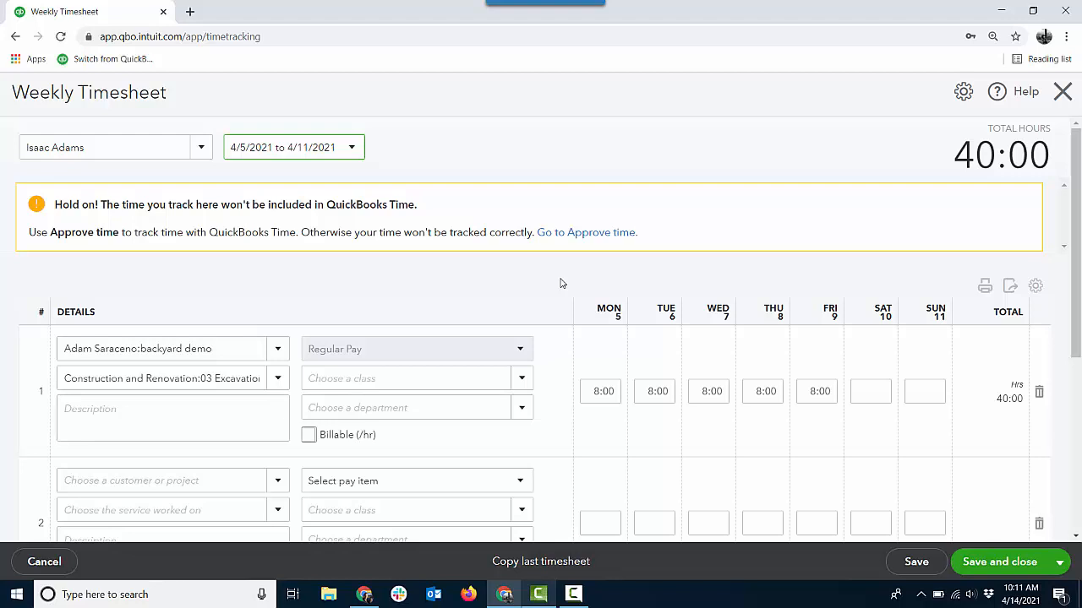
left_click(30, 564)
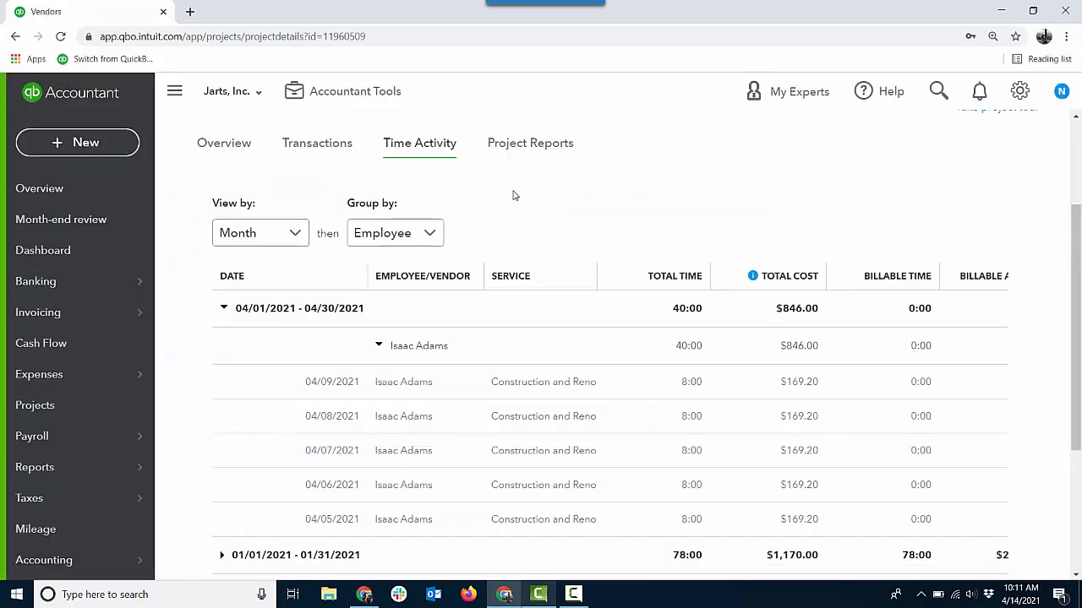
- Create and save a $600 bill for Construction and Renovation, quantity 1, assigned to the backyard demo project
left_click(126, 145)
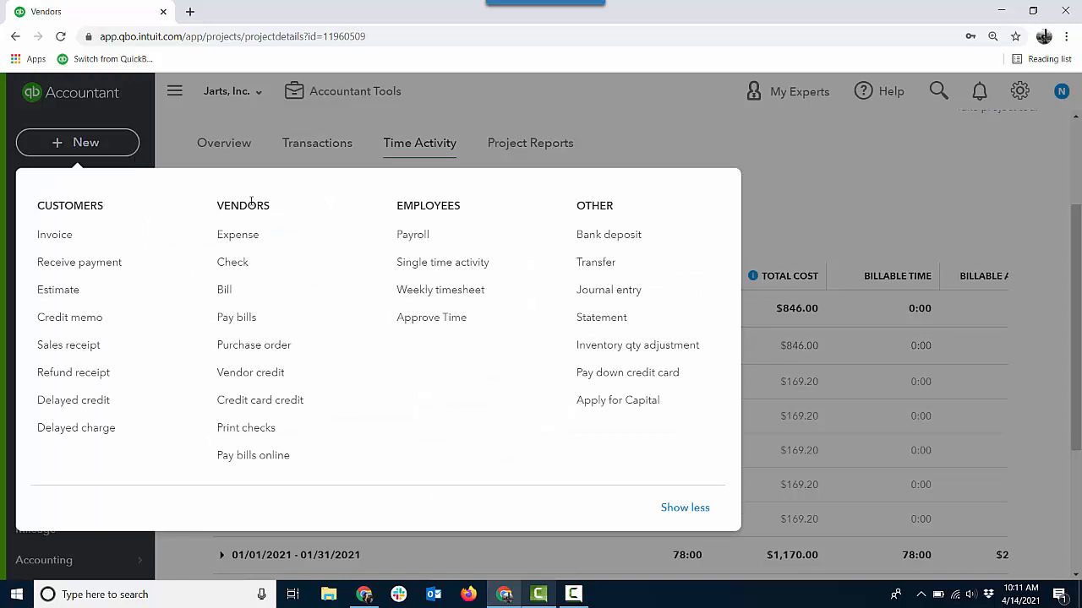
left_click(226, 291)
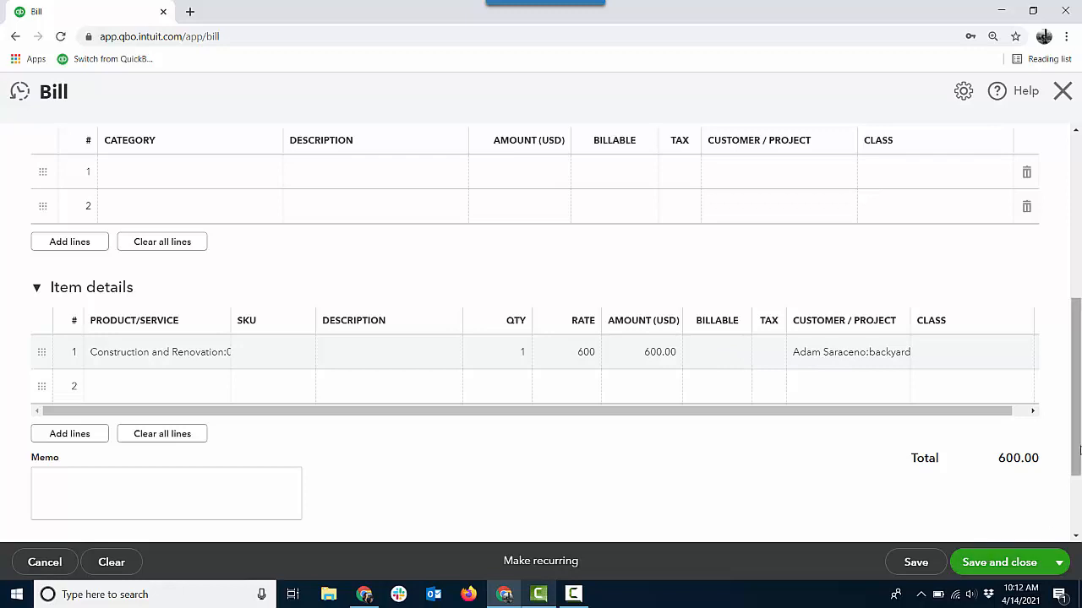
left_click_drag(1077, 451, 1077, 479)
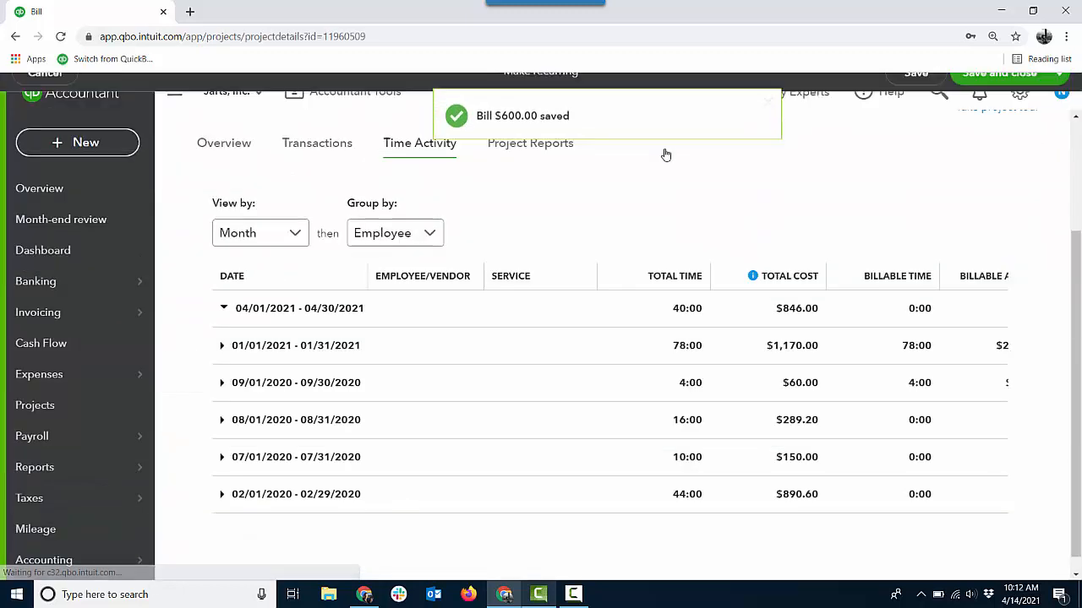
- Run payroll from the employees list for the employee with 40 regular hours, preview, submit and finish it
mouse_move(115, 448)
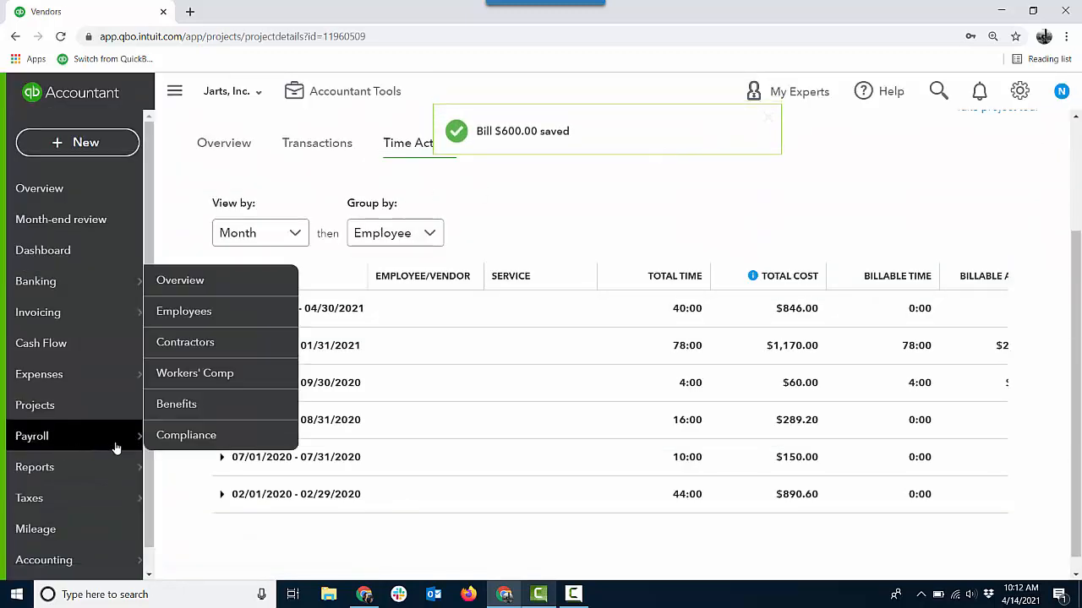
left_click(187, 317)
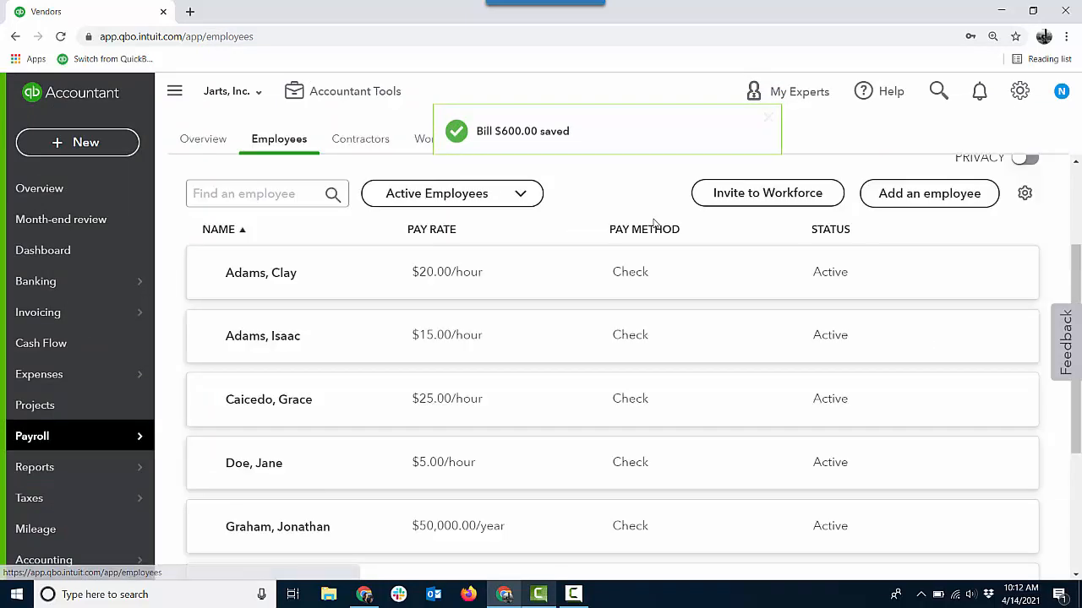
scroll(653, 222, "up", 2)
left_click(955, 203)
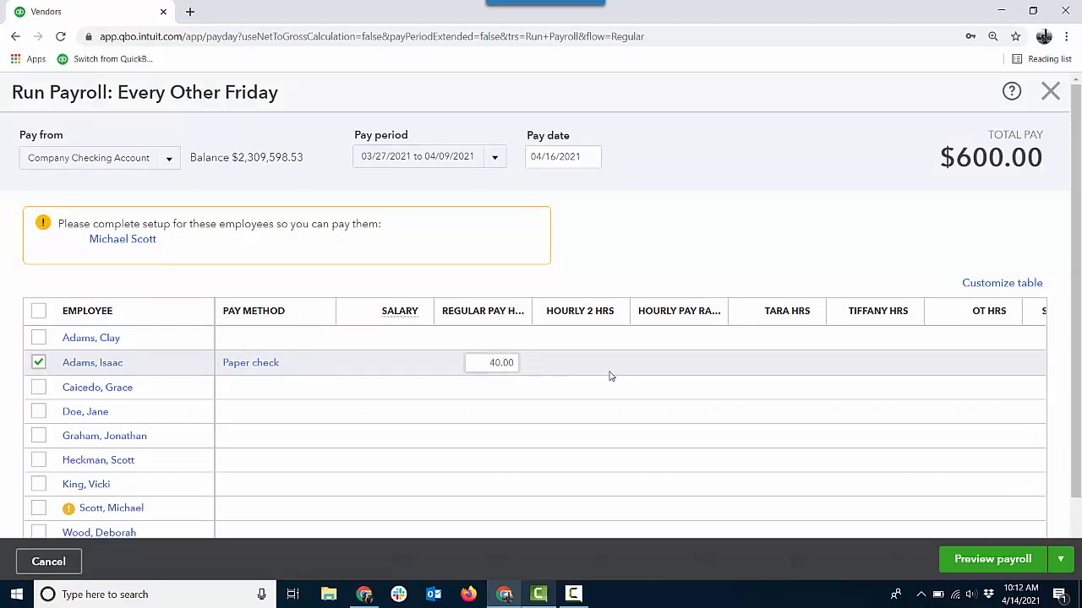
left_click(977, 565)
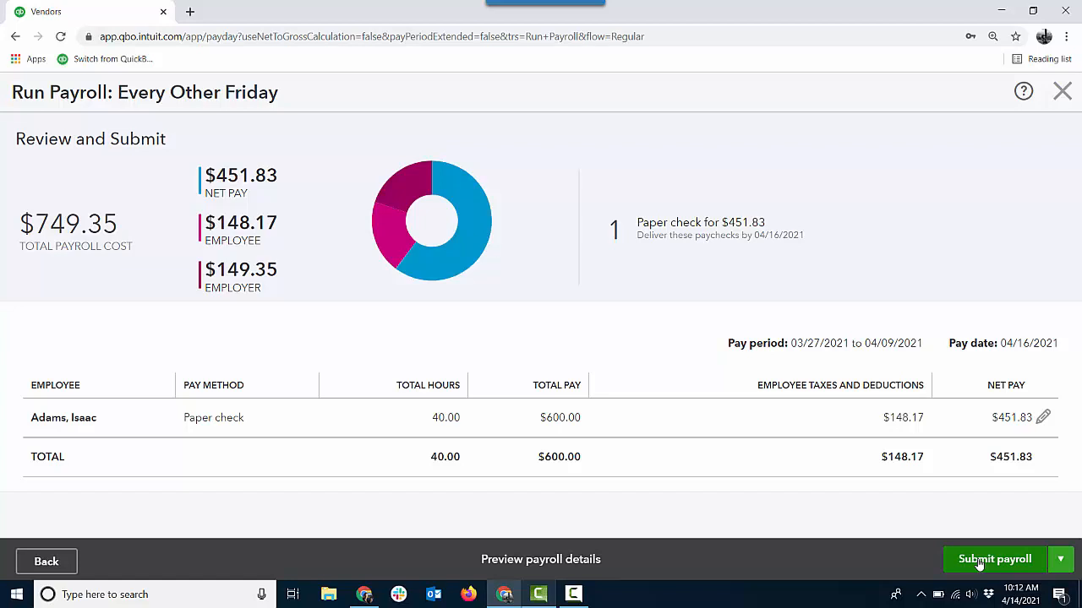
left_click(979, 562)
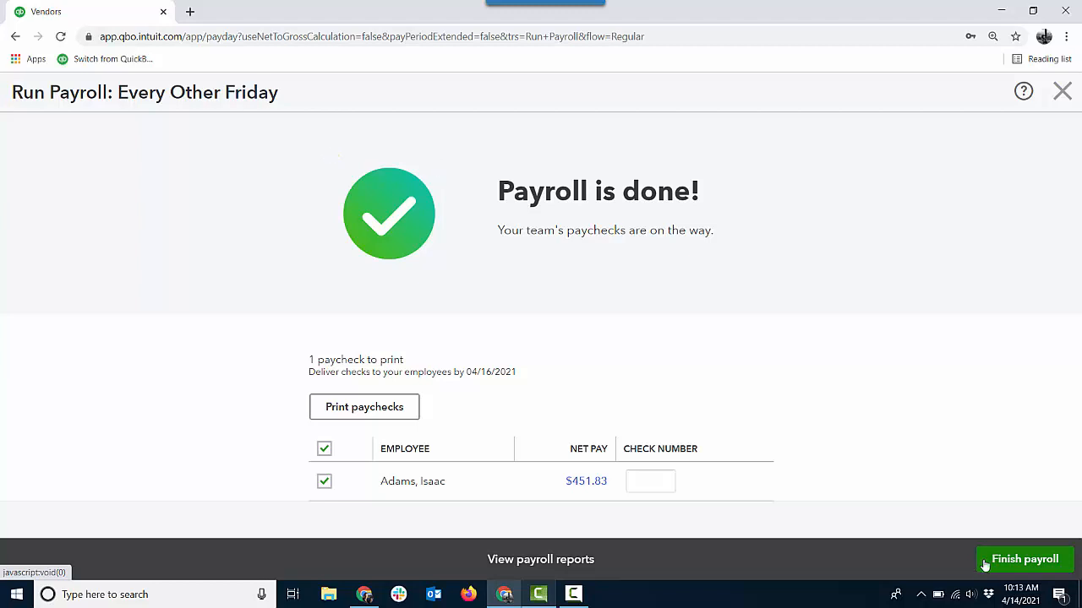
left_click(982, 562)
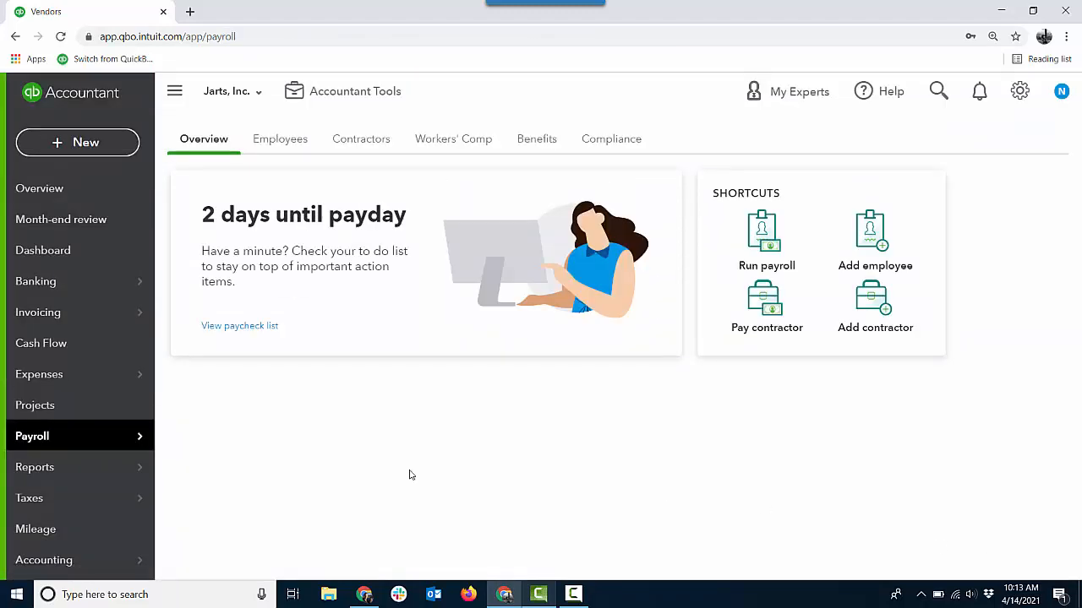
- Return to the projects list and open the backyard demo project's overview to review its costs
left_click(48, 406)
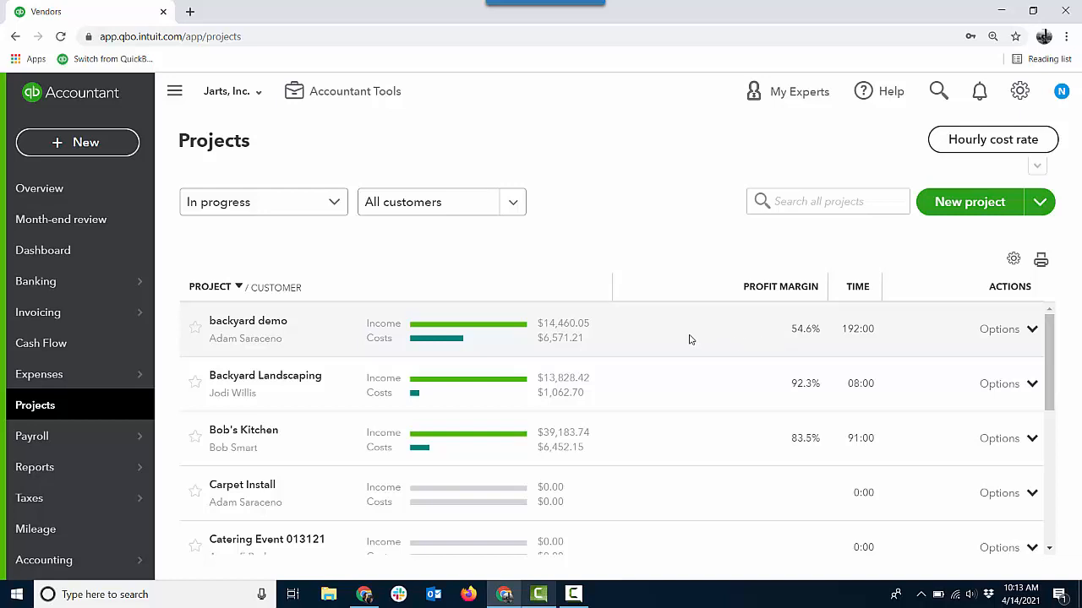
left_click(269, 328)
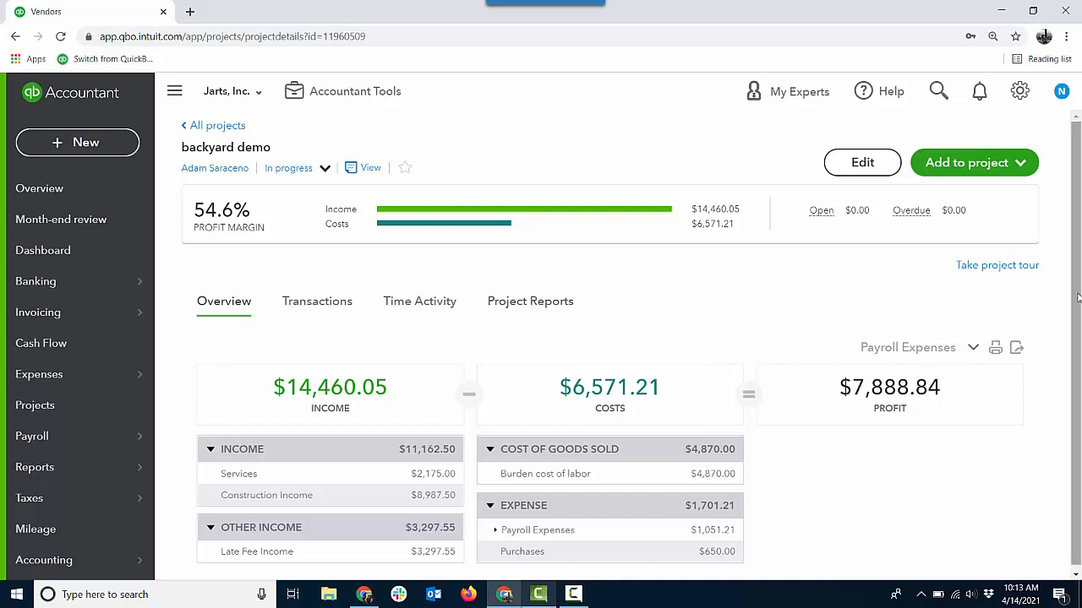
left_click_drag(1078, 300, 1078, 379)
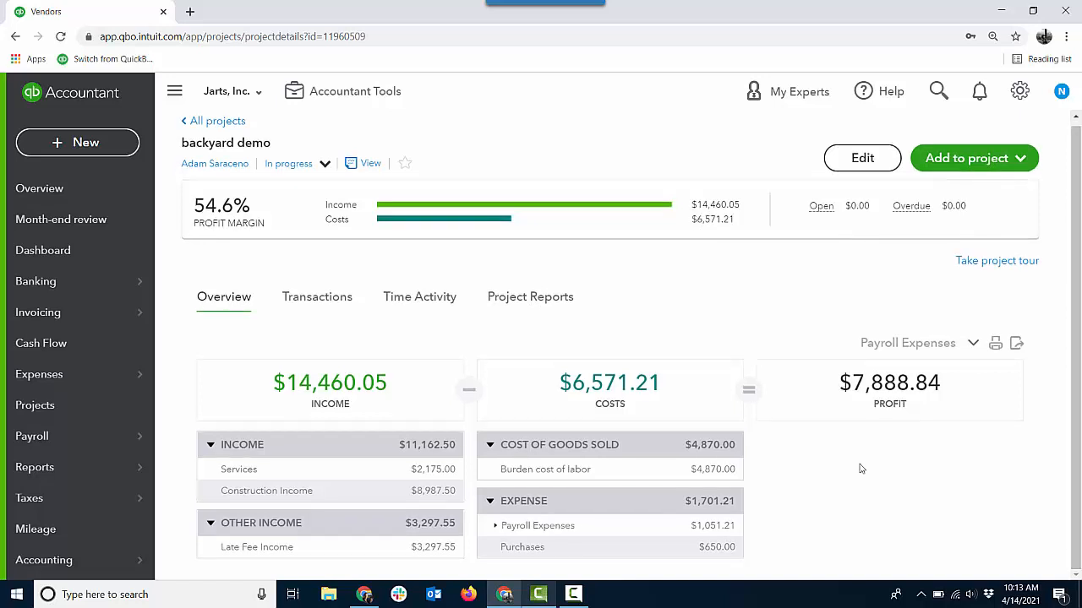